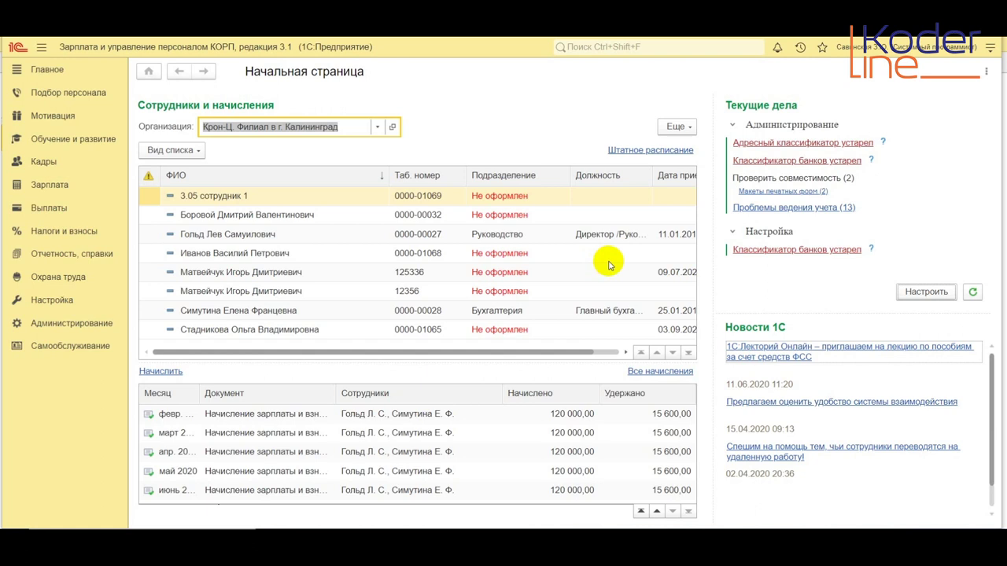
Enable intra-shift business trips (Командировки, В том числе внутрисменные) in the absence accounting section of the accruals and deductions setup and apply it
{"action": "left_click", "coordinate": [52, 301]}
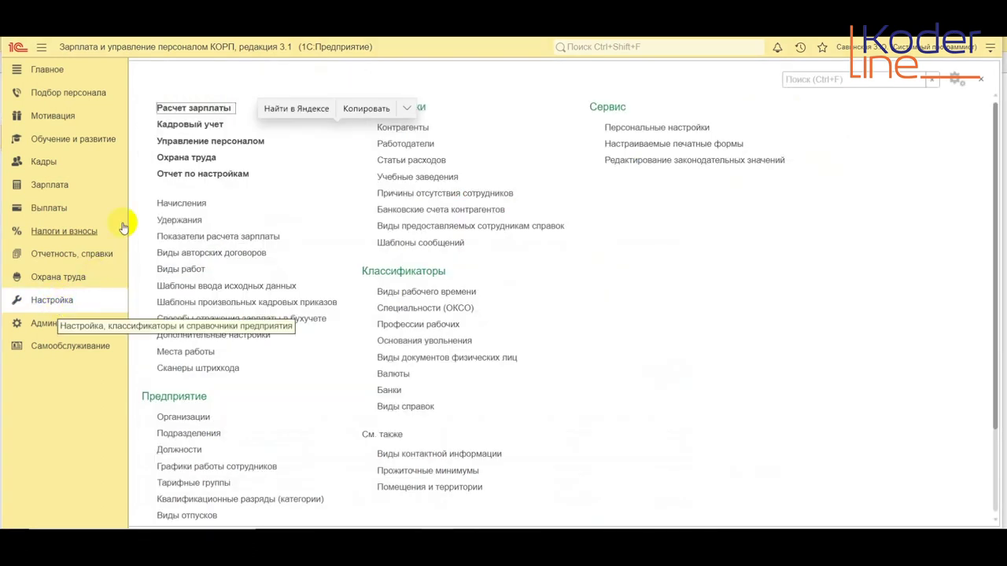
{"action": "left_click", "coordinate": [187, 110]}
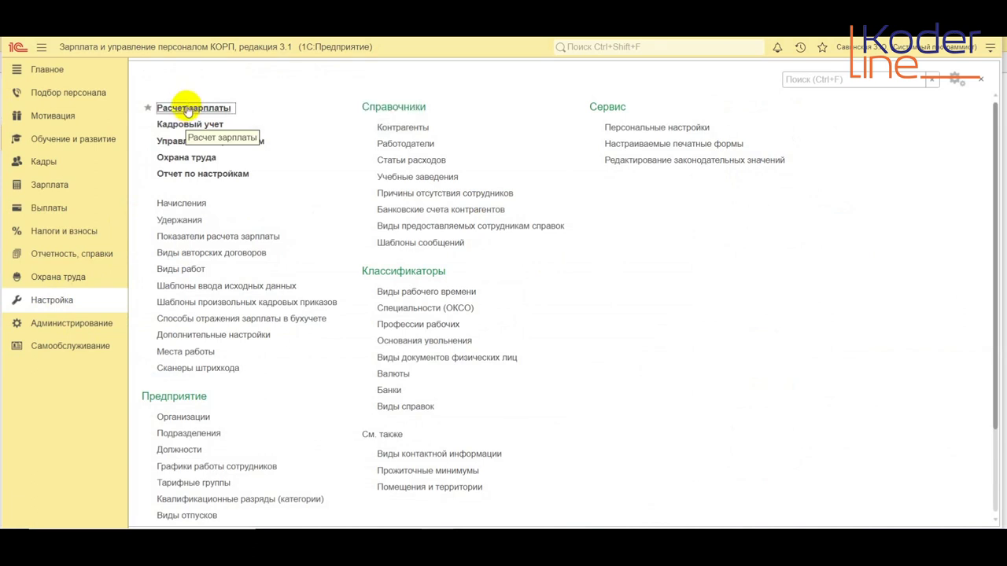
{"action": "left_click", "coordinate": [190, 111]}
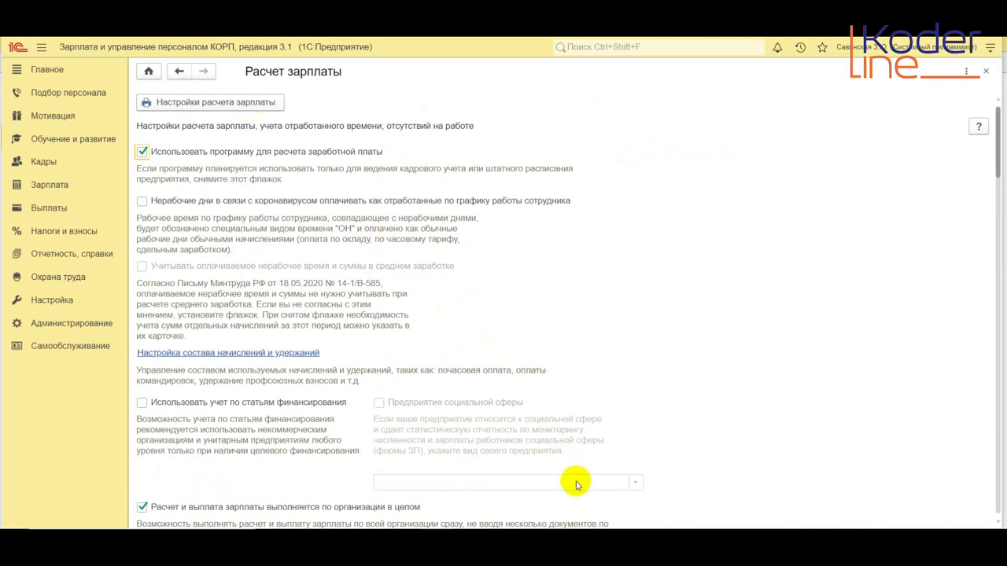
{"action": "left_click", "coordinate": [281, 354]}
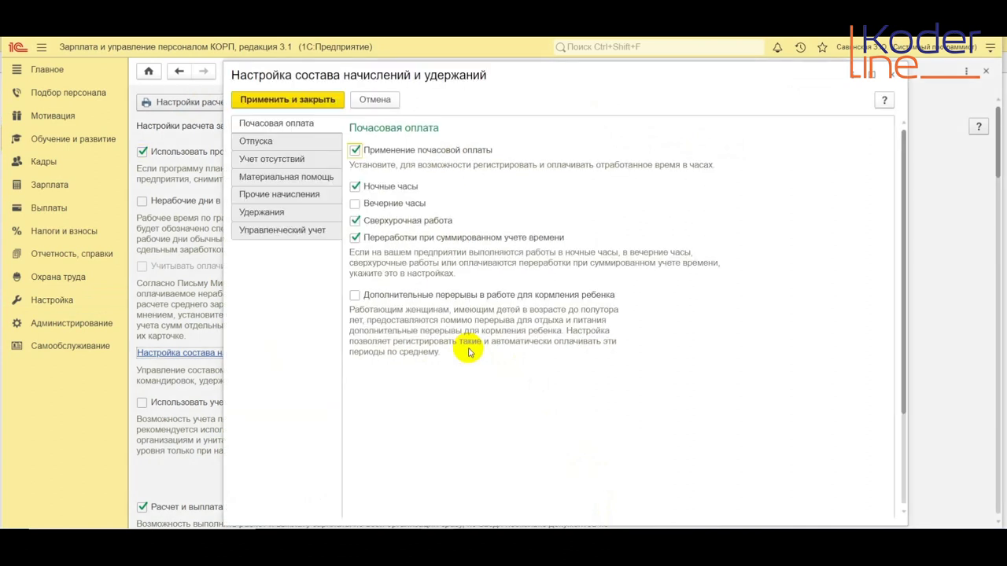
{"action": "left_click", "coordinate": [296, 162]}
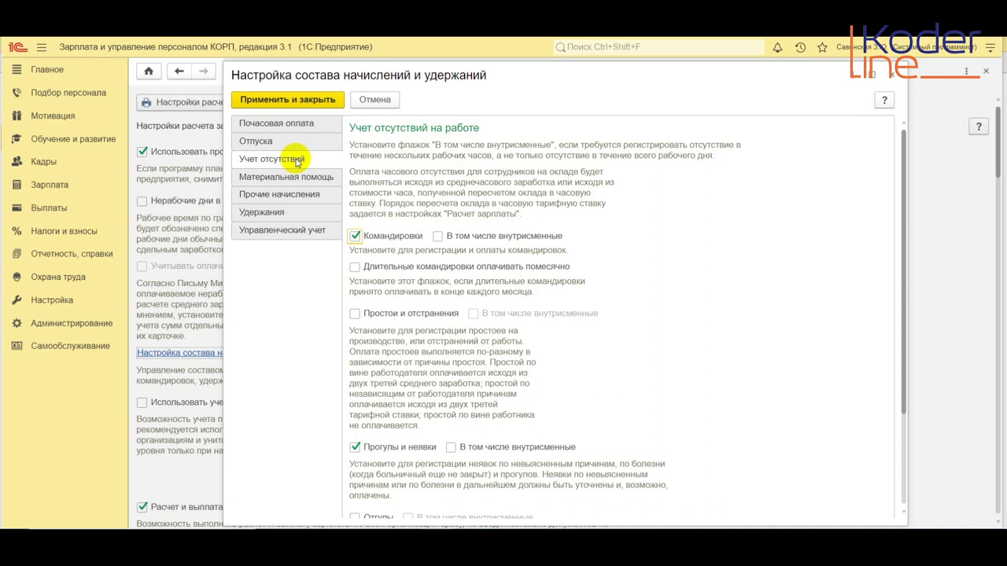
{"action": "left_click", "coordinate": [438, 236]}
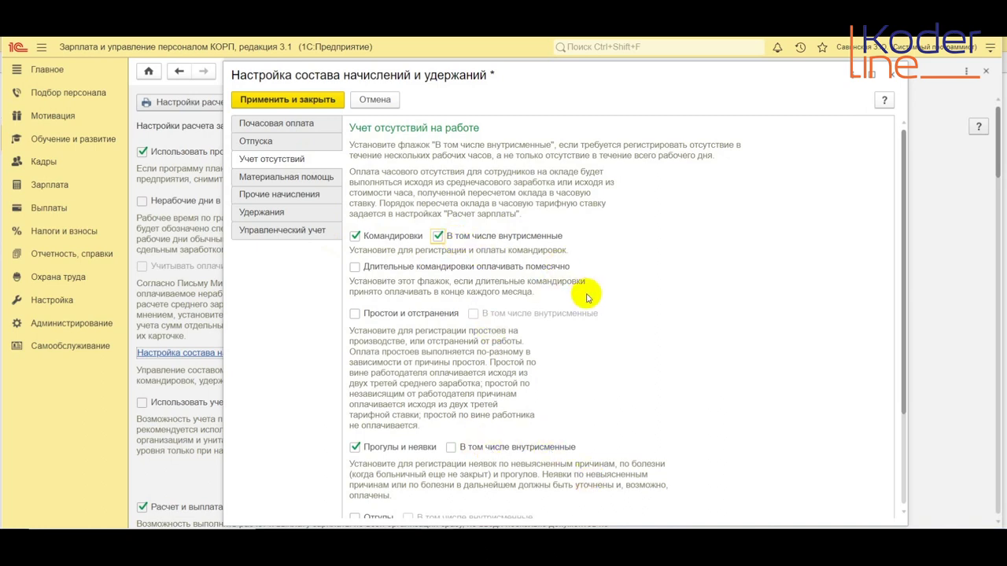
{"action": "scroll", "coordinate": [781, 362], "scroll_direction": "down", "scroll_amount": 3}
{"action": "scroll", "coordinate": [782, 362], "scroll_direction": "up", "scroll_amount": 3}
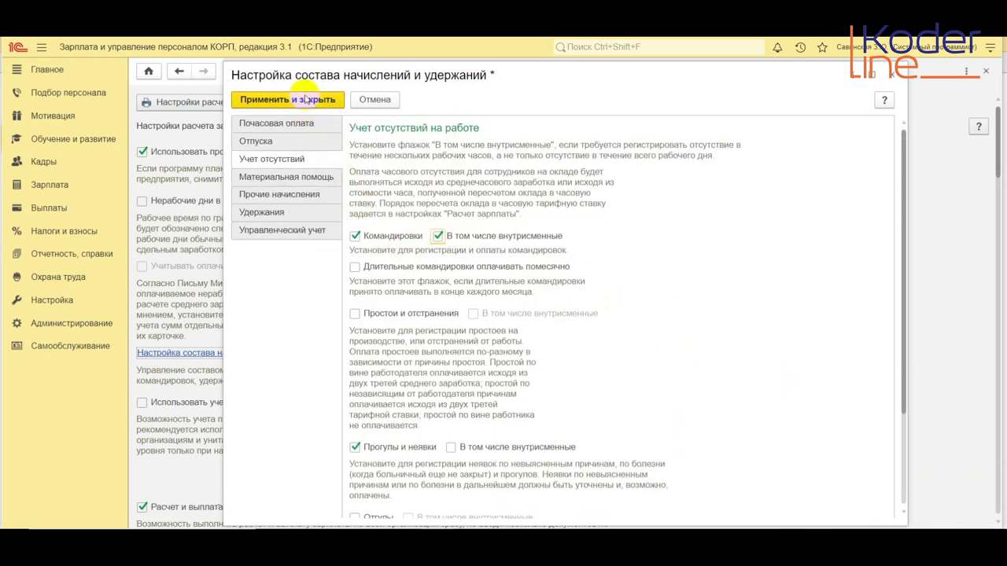
{"action": "key", "text": "ctrl+Return"}
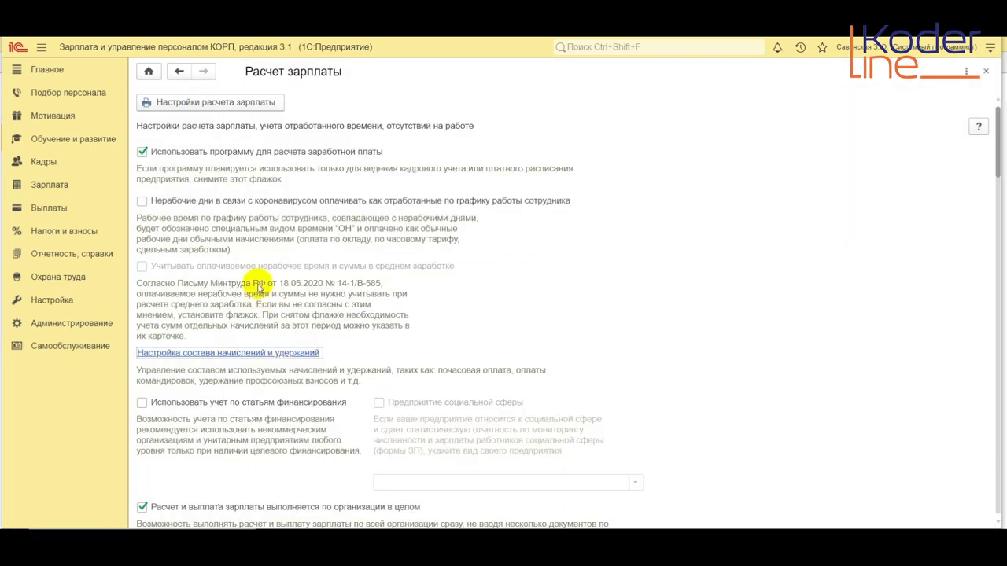
Create a new business trip (Командировка) document in the HR section and choose the chief accountant as the employee
{"action": "left_click", "coordinate": [44, 164]}
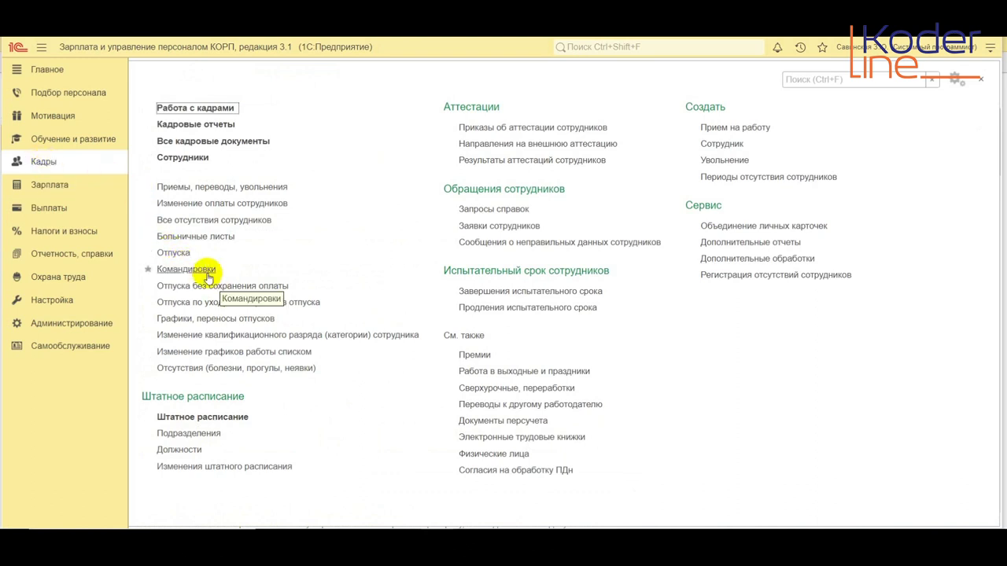
{"action": "left_click", "coordinate": [207, 276]}
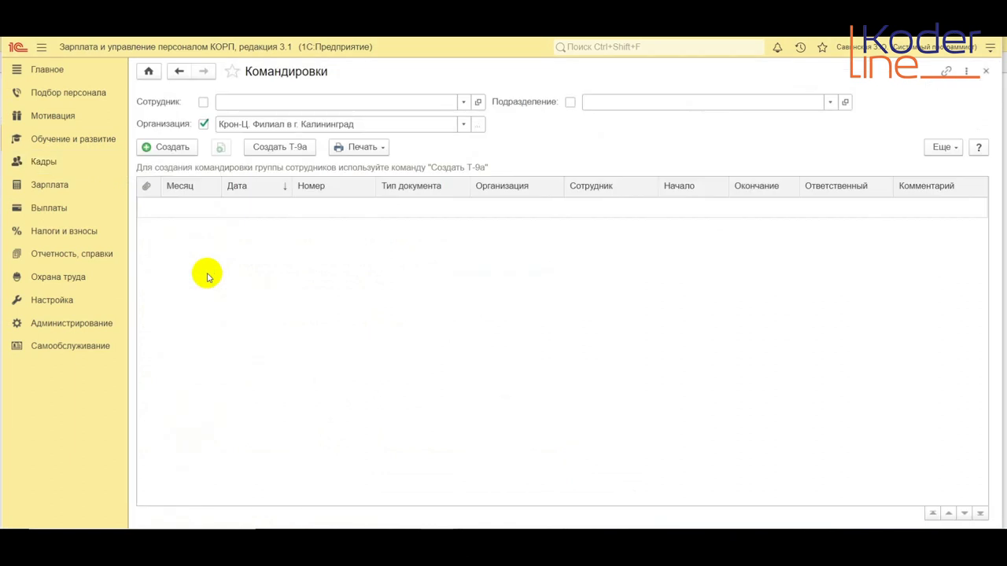
{"action": "left_click", "coordinate": [171, 150]}
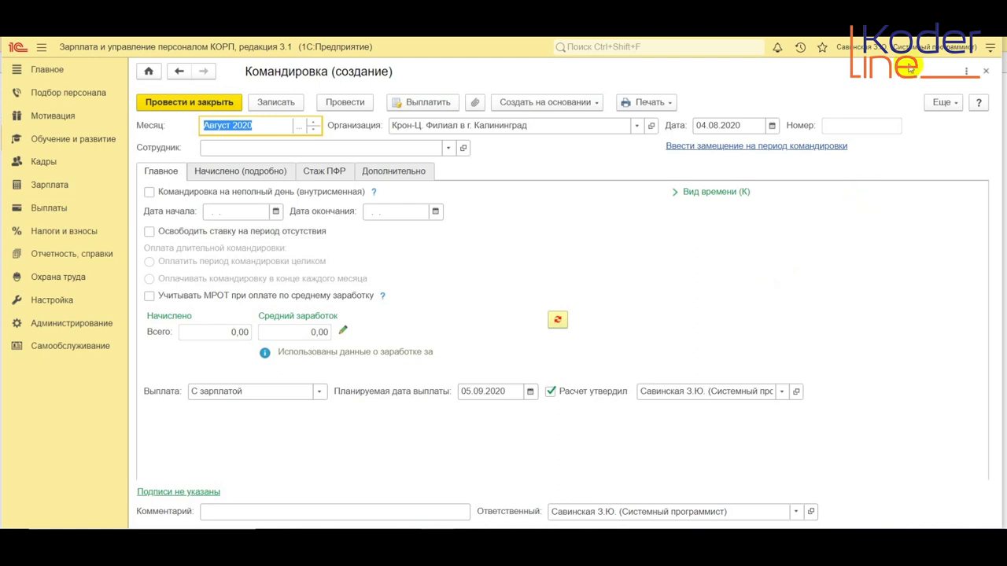
{"action": "left_click", "coordinate": [857, 125]}
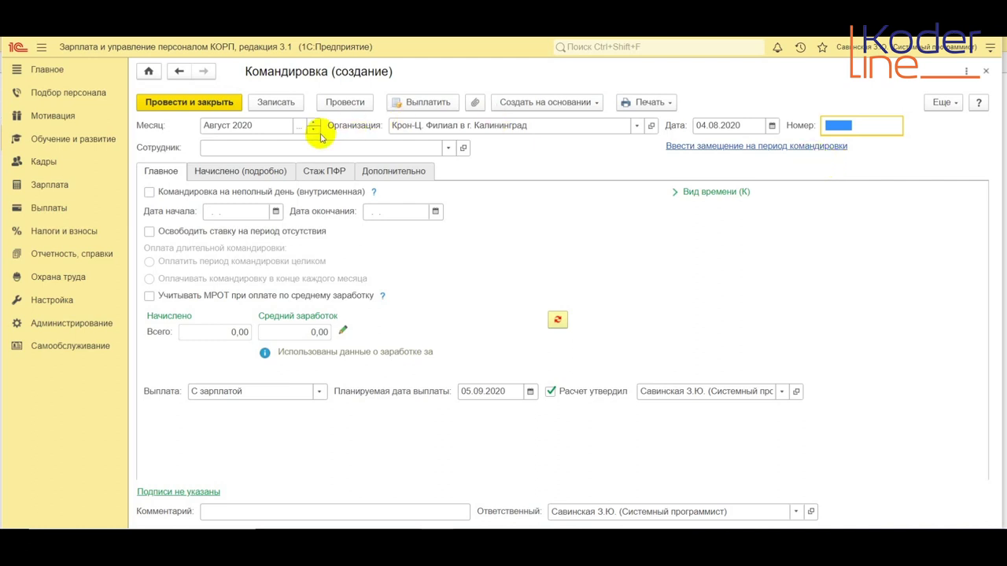
{"action": "left_click", "coordinate": [448, 148]}
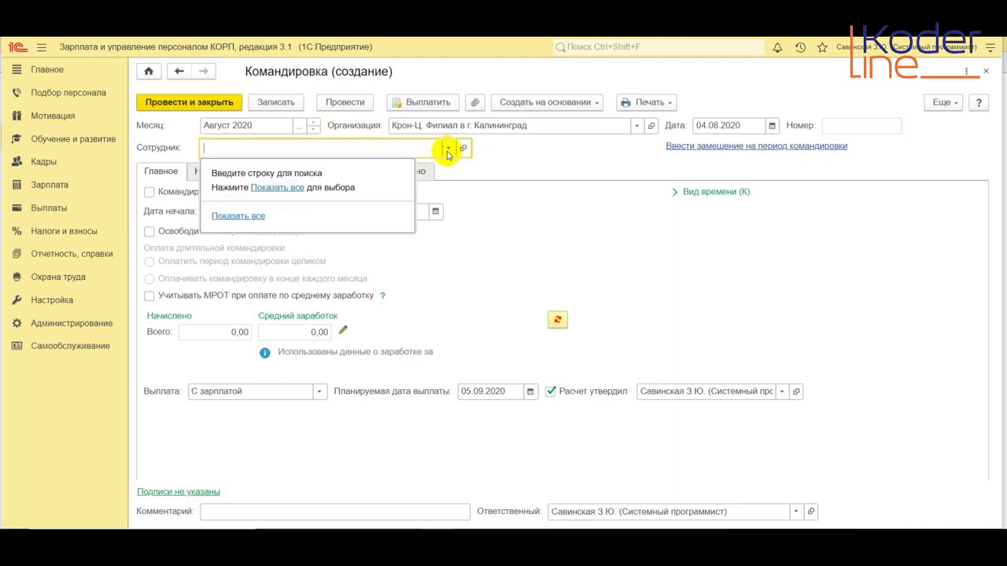
{"action": "left_click", "coordinate": [264, 217]}
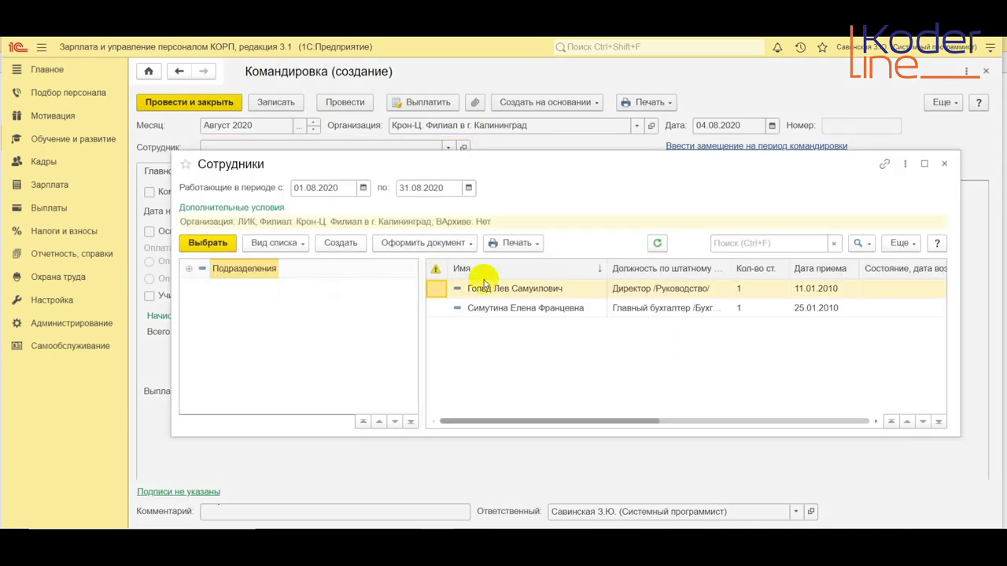
{"action": "left_click", "coordinate": [506, 313]}
{"action": "double_click", "coordinate": [506, 313]}
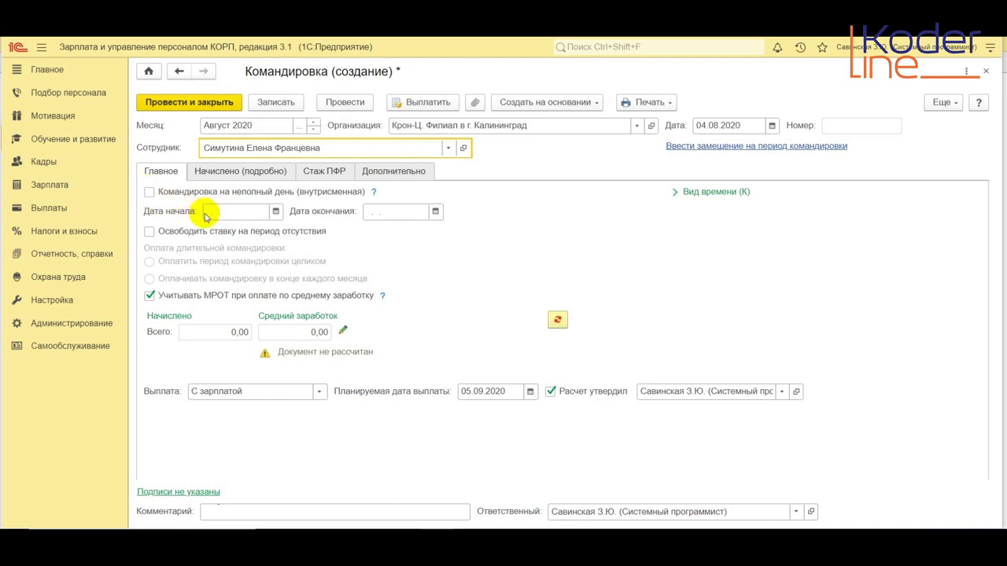
Set a full-day business trip starting 05.08.2020 and ending 07.08.2020
{"action": "left_click", "coordinate": [149, 192]}
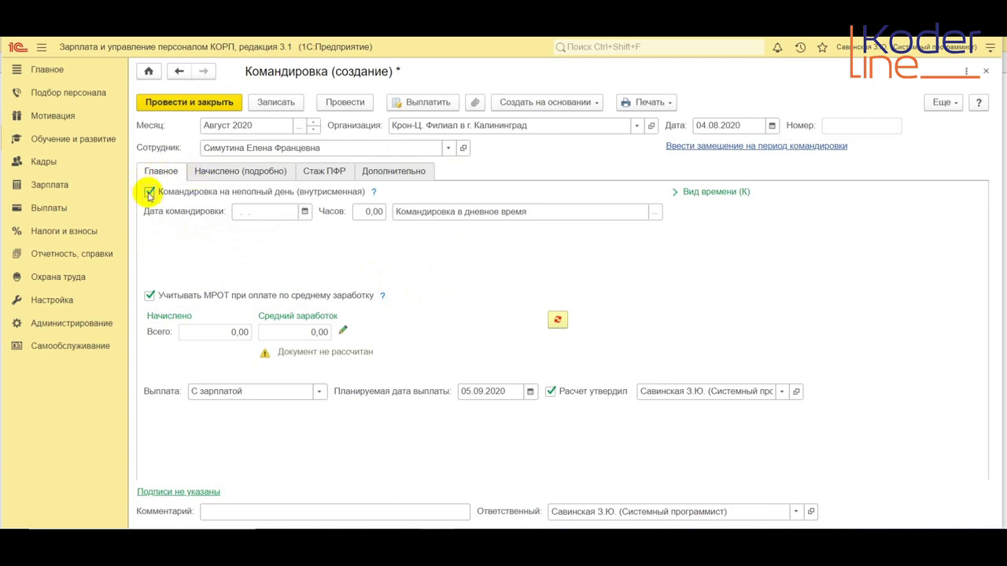
{"action": "left_click", "coordinate": [150, 193]}
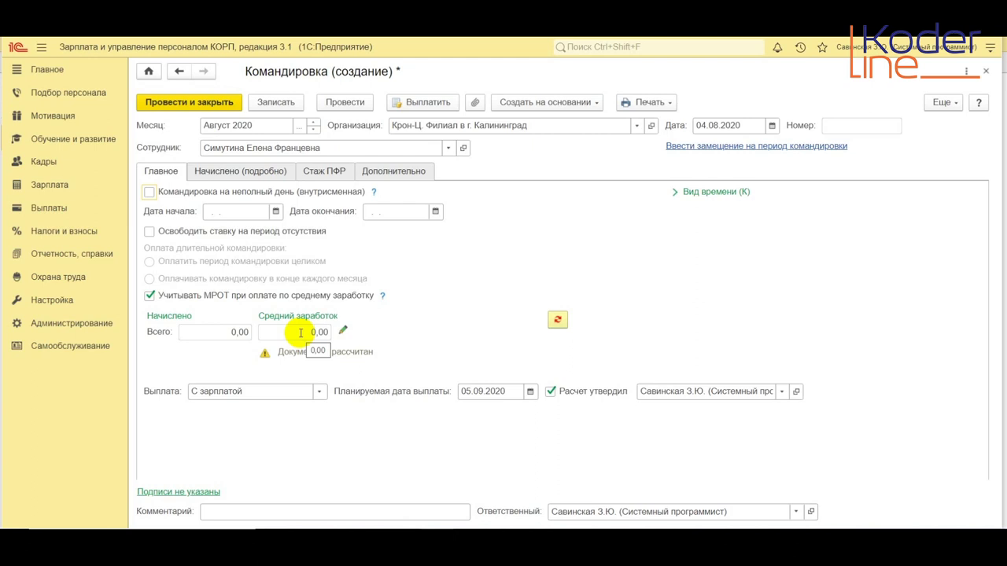
{"action": "left_click", "coordinate": [220, 211]}
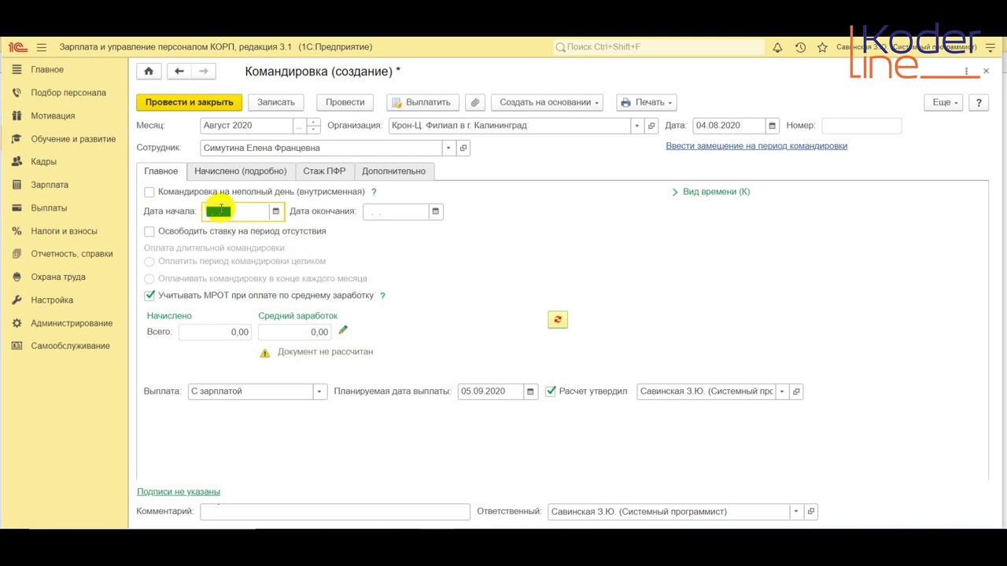
{"action": "left_click", "coordinate": [276, 211]}
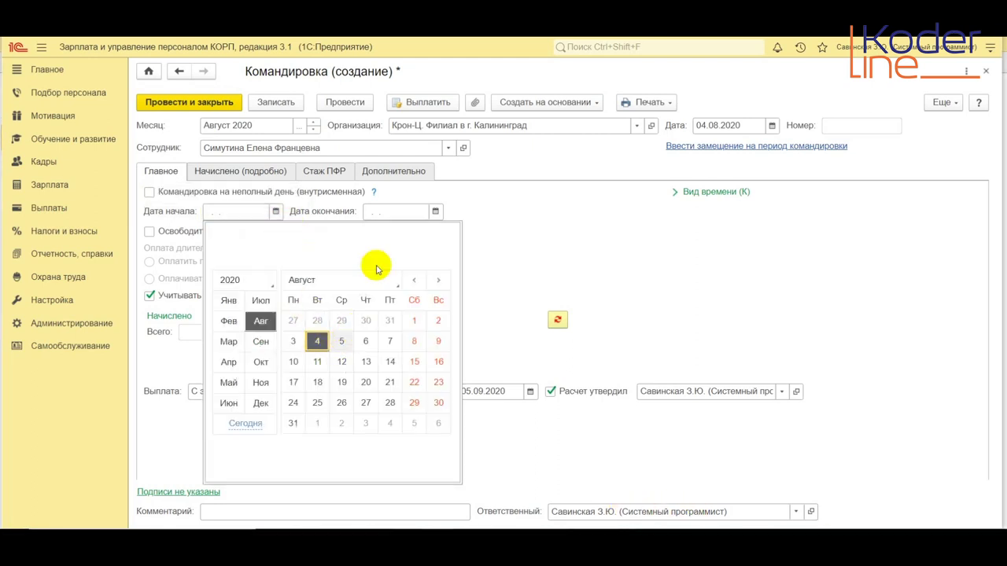
{"action": "left_click", "coordinate": [341, 341]}
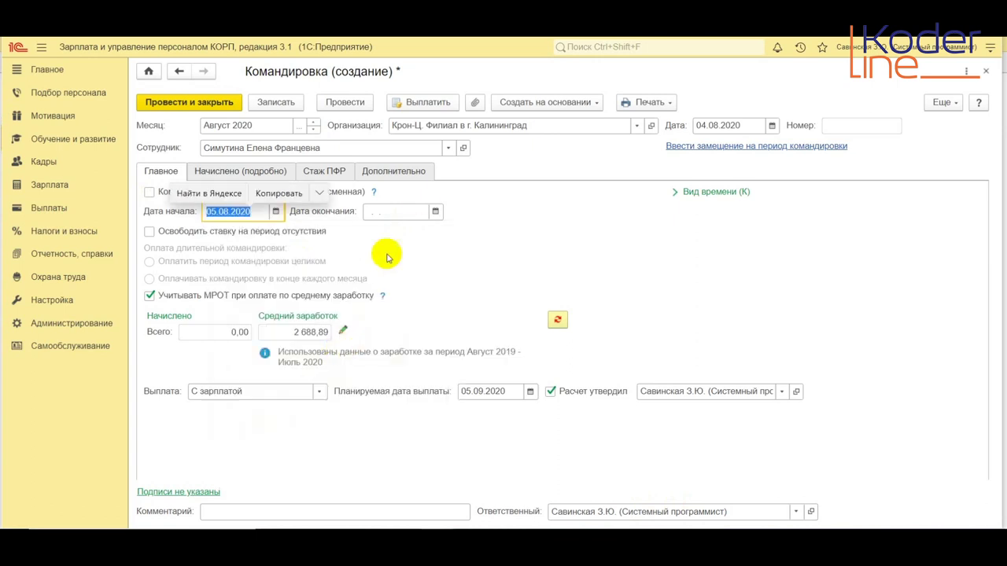
{"action": "left_click", "coordinate": [432, 215]}
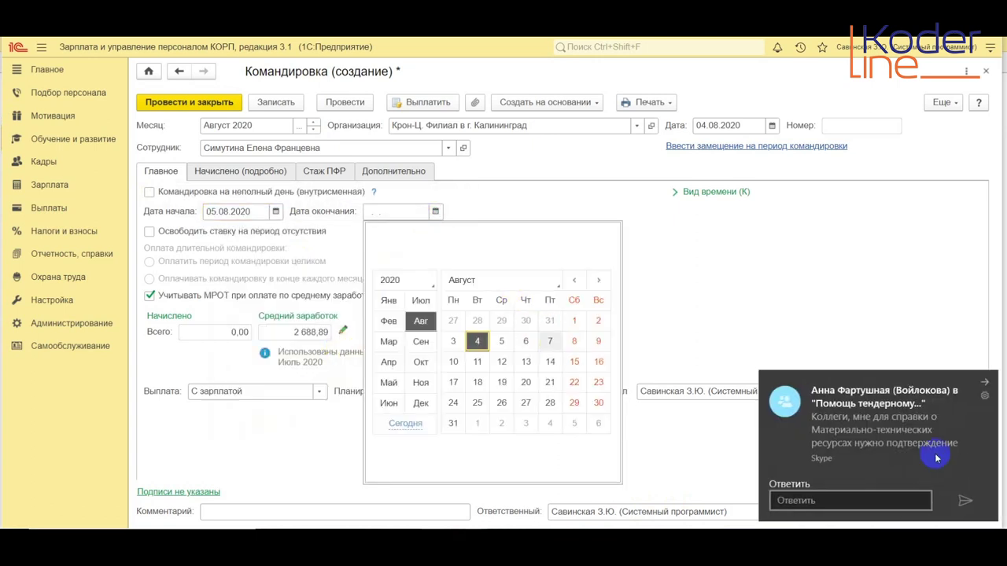
{"action": "key", "text": "Return"}
{"action": "left_click", "coordinate": [984, 382]}
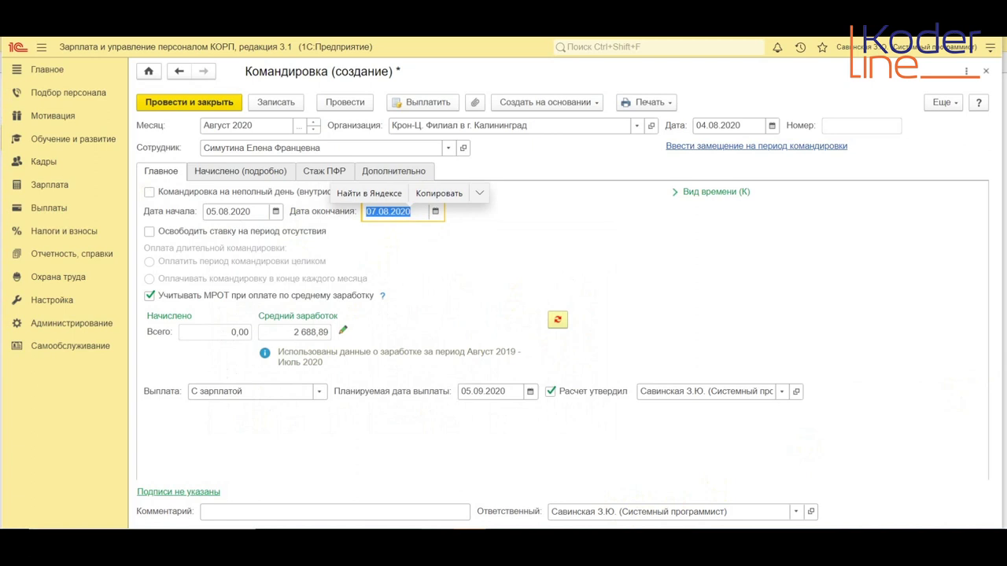
{"action": "left_click", "coordinate": [448, 381]}
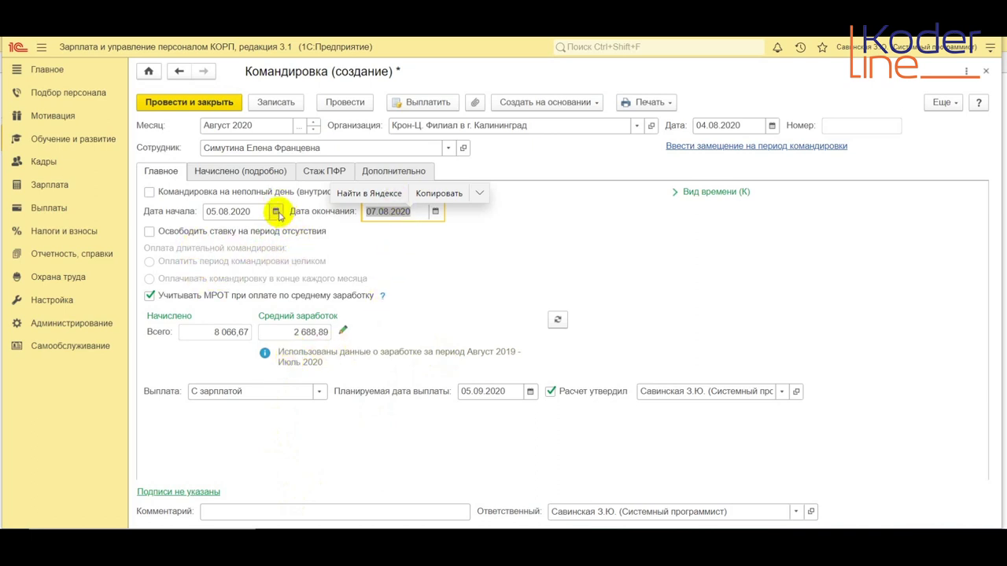
Save the business trip document without releasing the staff position and generate its printed order, Приказ о направлении в командировку (Т-9)
{"action": "left_click", "coordinate": [221, 231]}
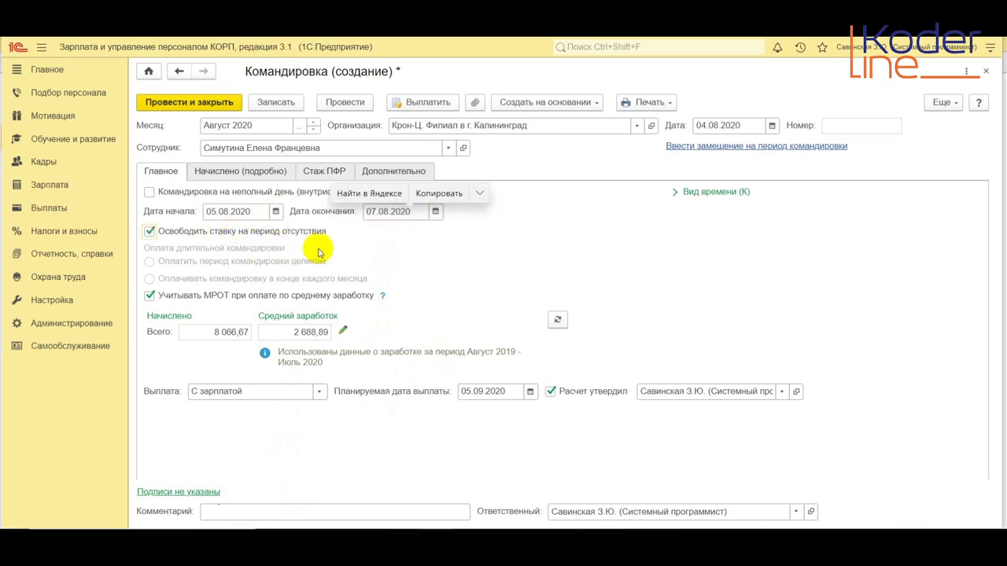
{"action": "left_click", "coordinate": [191, 231]}
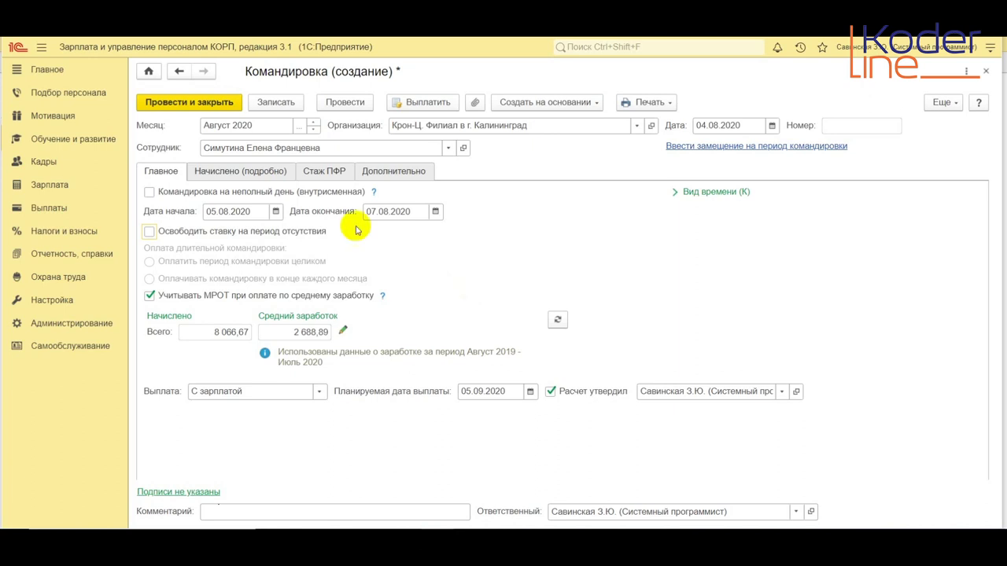
{"action": "left_click", "coordinate": [404, 175]}
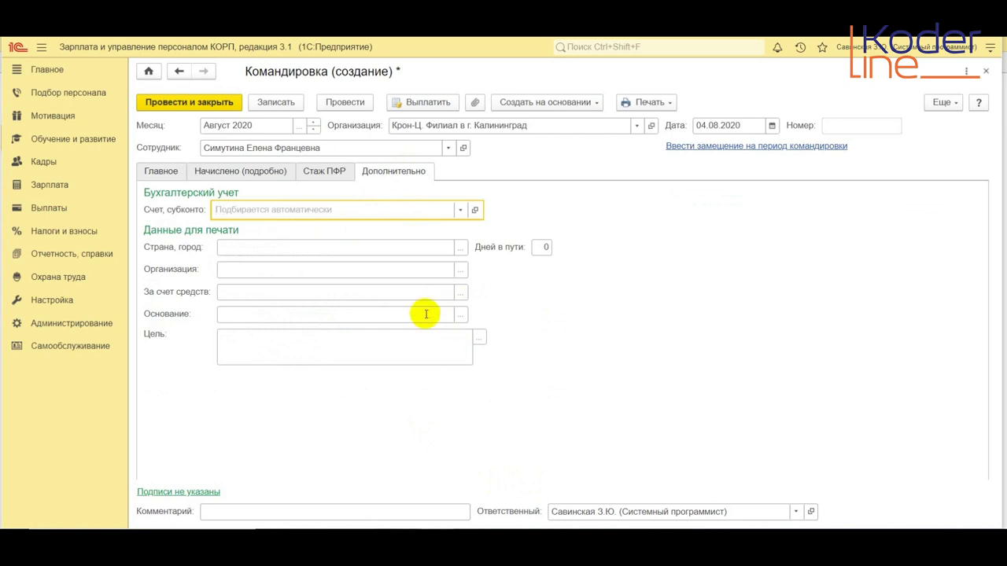
{"action": "key", "text": "ctrl+s"}
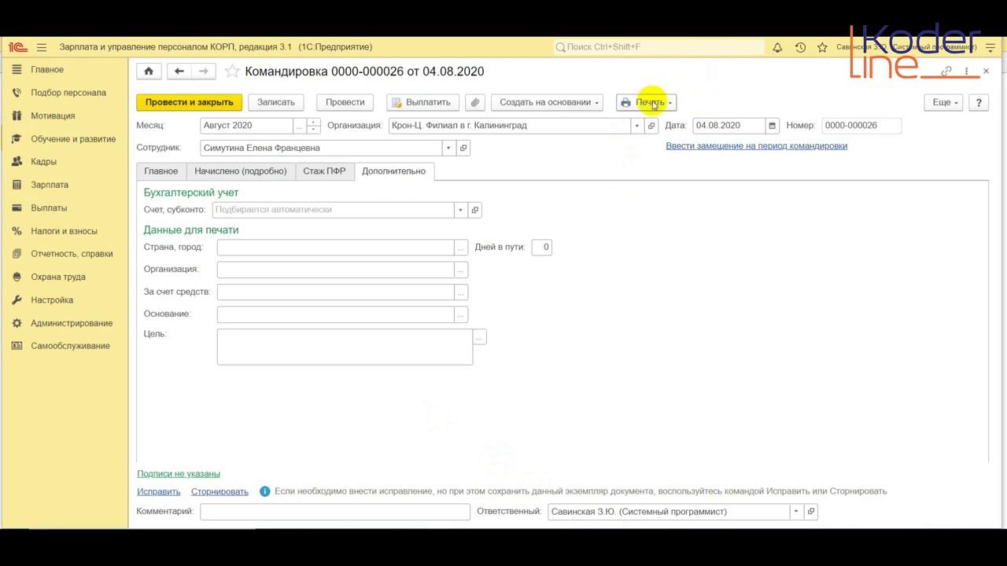
{"action": "left_click", "coordinate": [651, 103]}
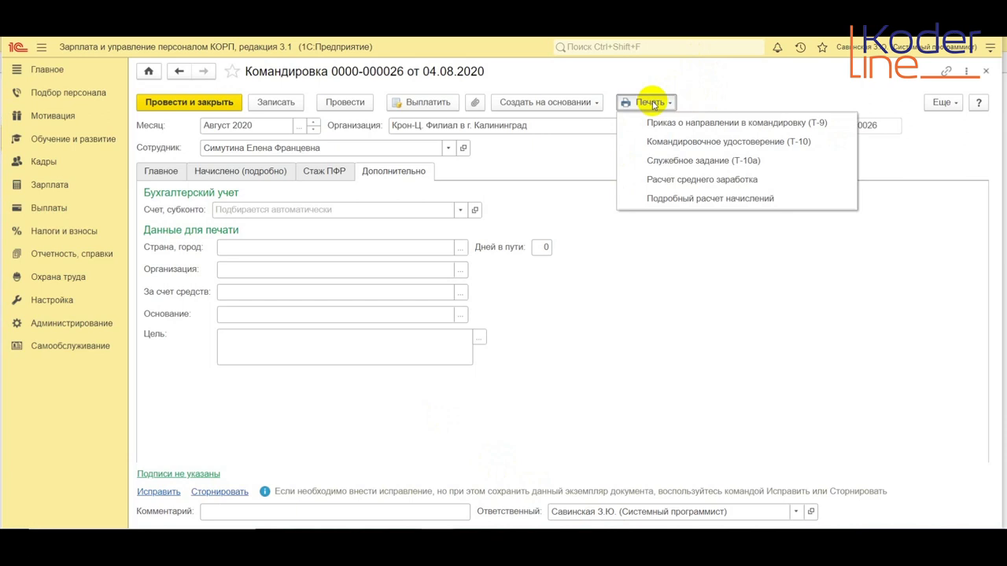
{"action": "left_click", "coordinate": [672, 124]}
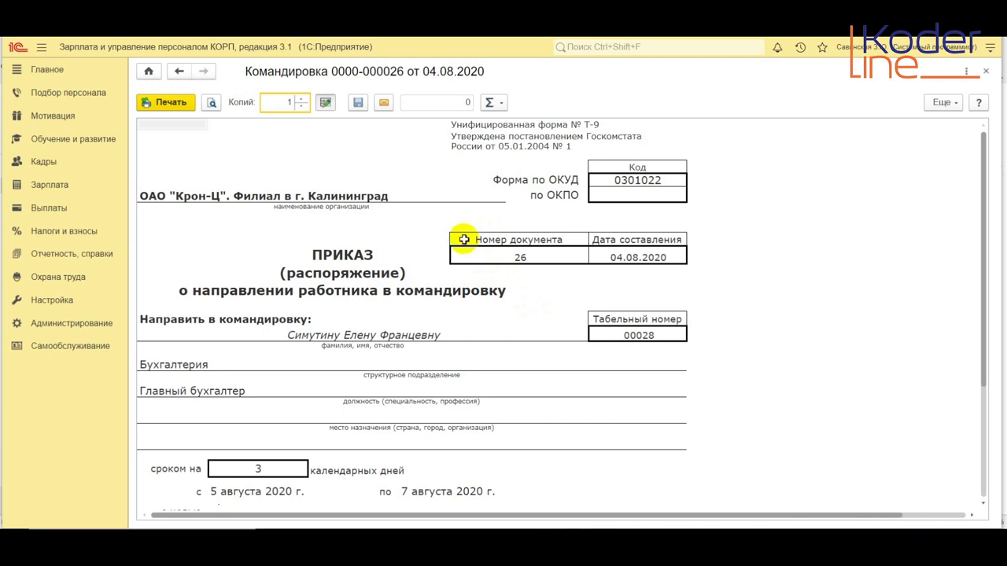
Review the Прочие начисления options in the accruals and deductions setup, and close the Т-9 form and the business trip document
{"action": "left_click", "coordinate": [45, 306]}
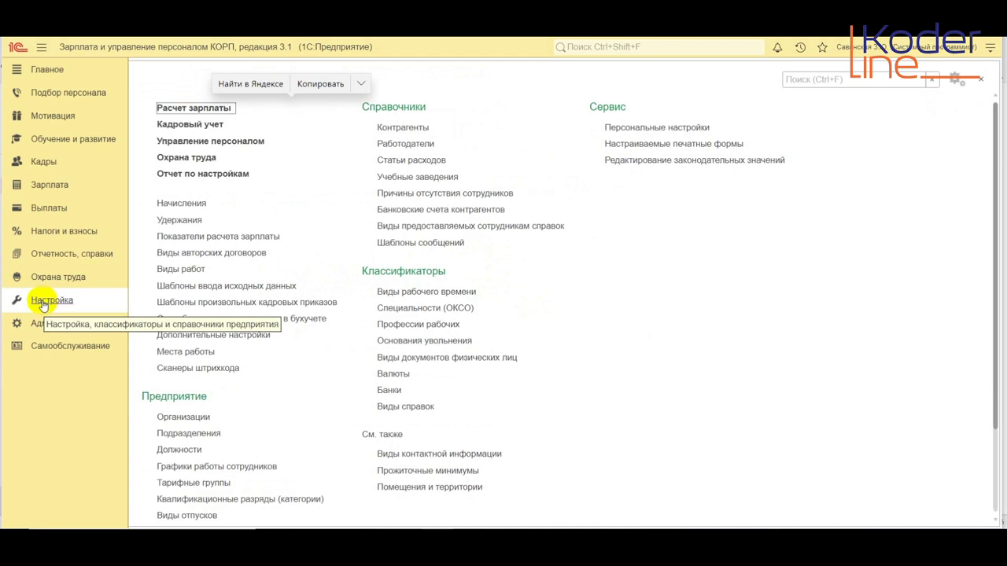
{"action": "left_click", "coordinate": [201, 109]}
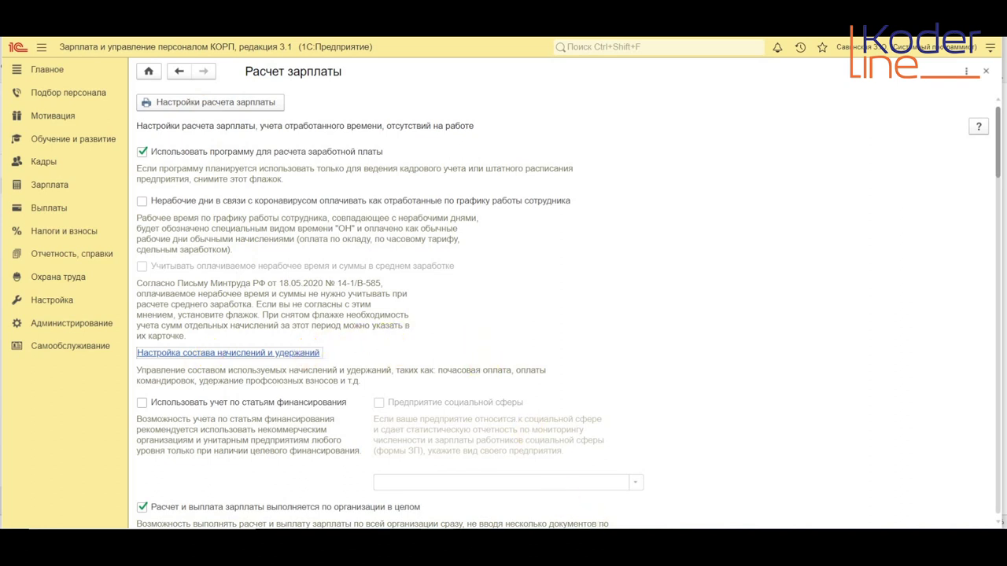
{"action": "key", "text": "Return"}
{"action": "left_click", "coordinate": [279, 194]}
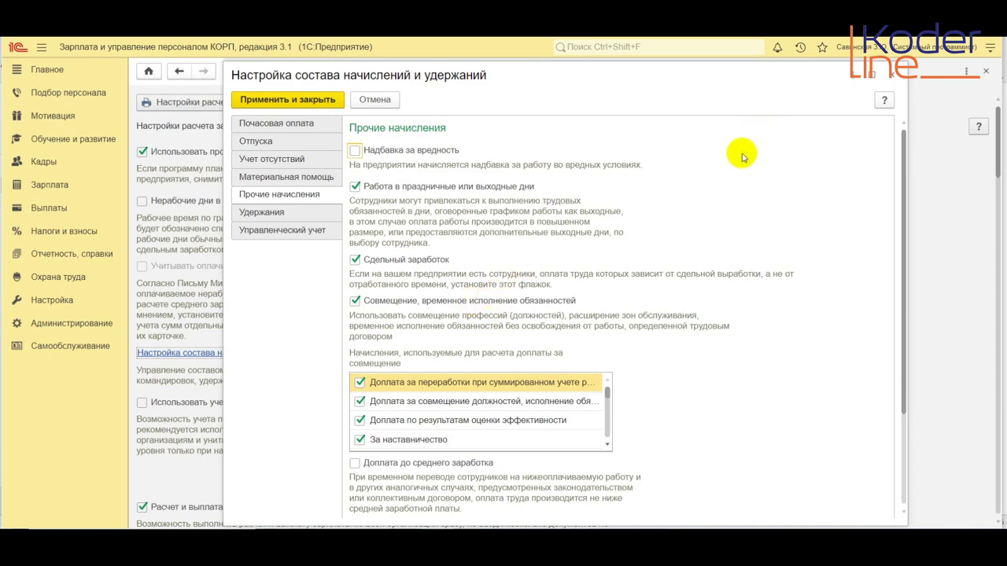
{"action": "left_click", "coordinate": [898, 77]}
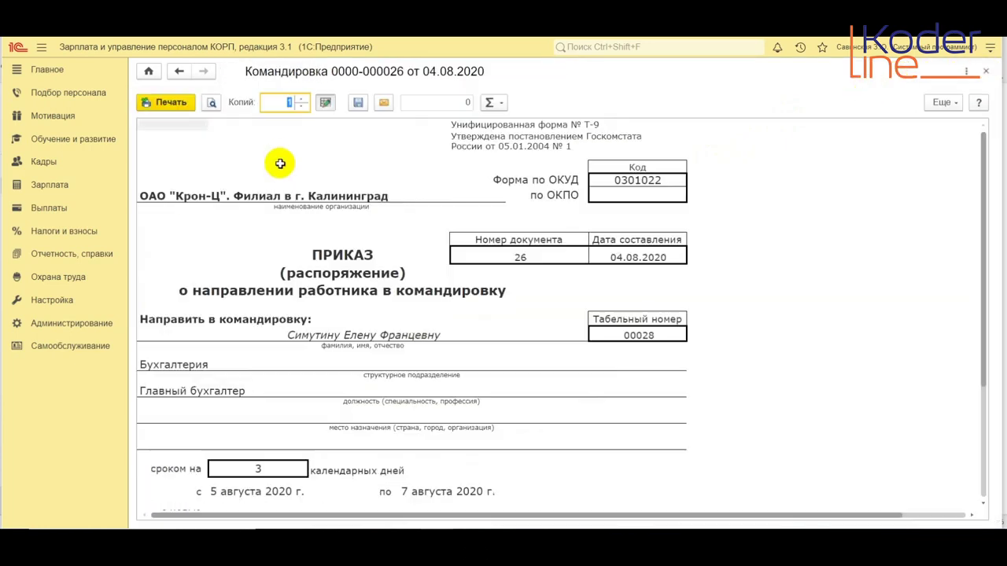
{"action": "key", "text": "Escape"}
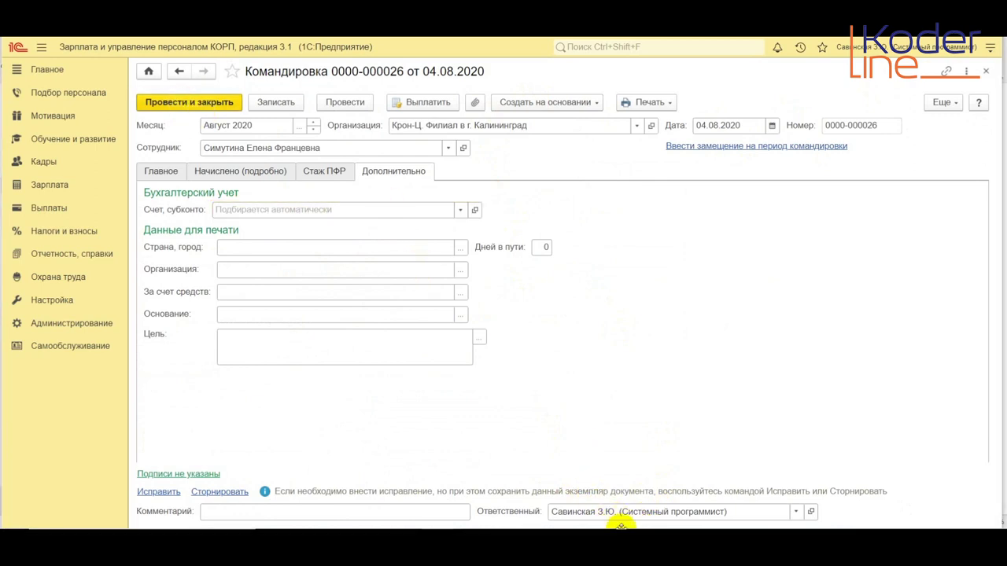
{"action": "key", "text": "Escape"}
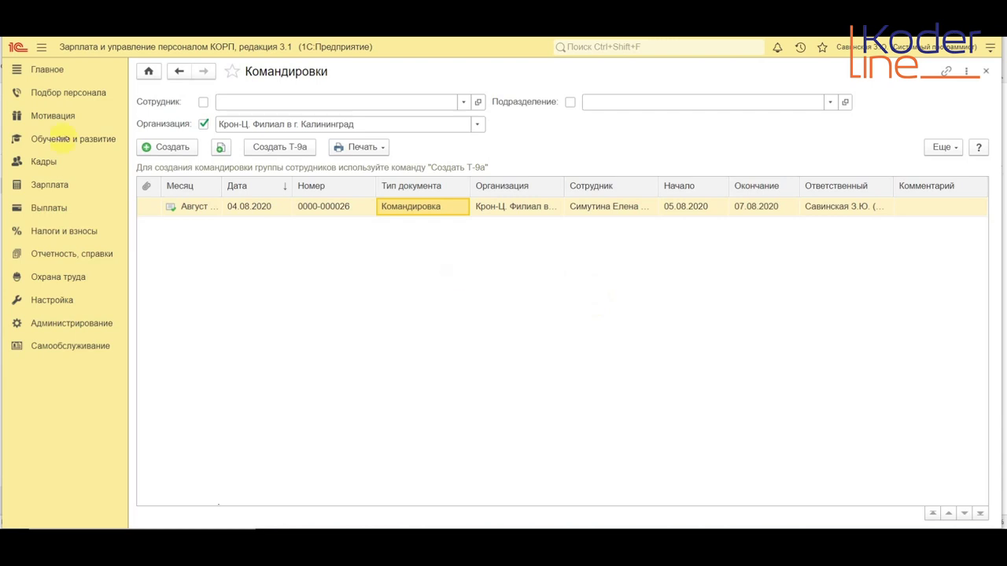
Create a group business trip document (Т-9а) from the Командировки list in the Зарплата section
{"action": "left_click", "coordinate": [61, 187]}
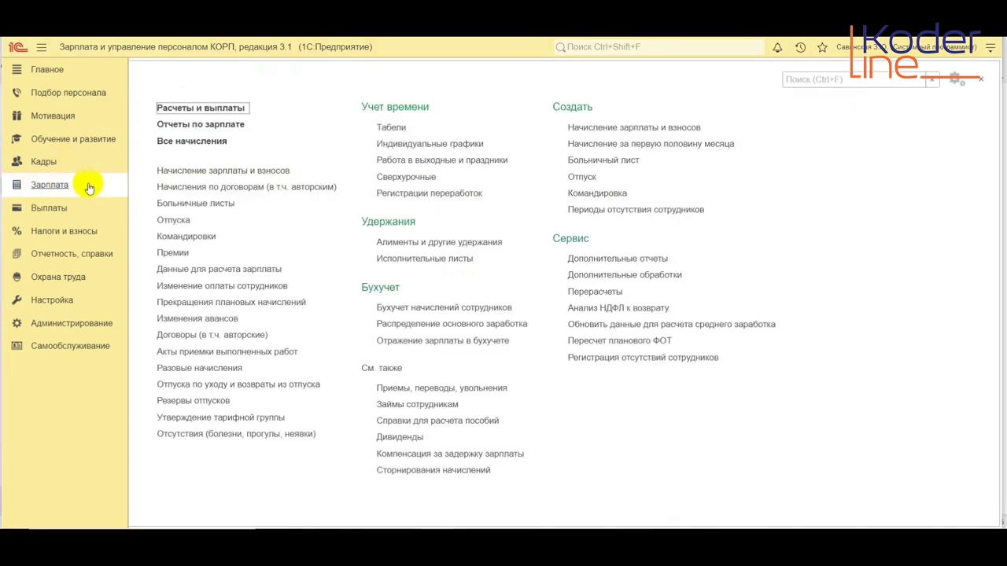
{"action": "left_click", "coordinate": [183, 238]}
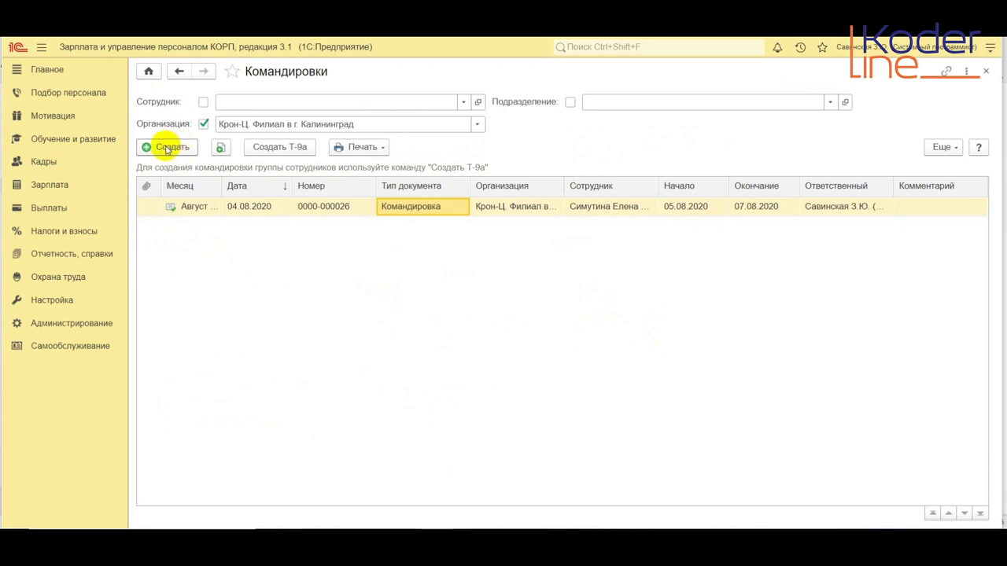
{"action": "left_click", "coordinate": [288, 150]}
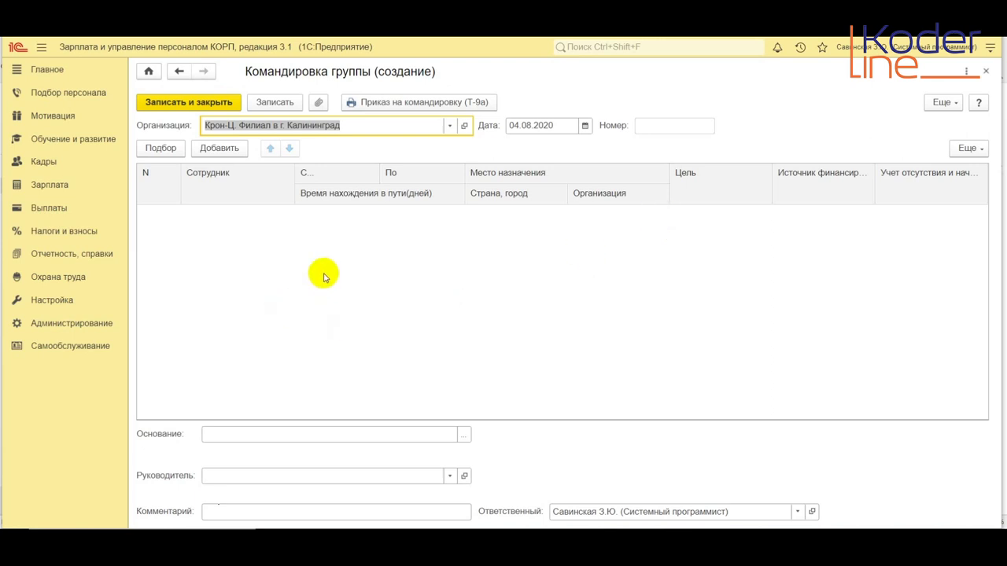
{"action": "left_click", "coordinate": [218, 148]}
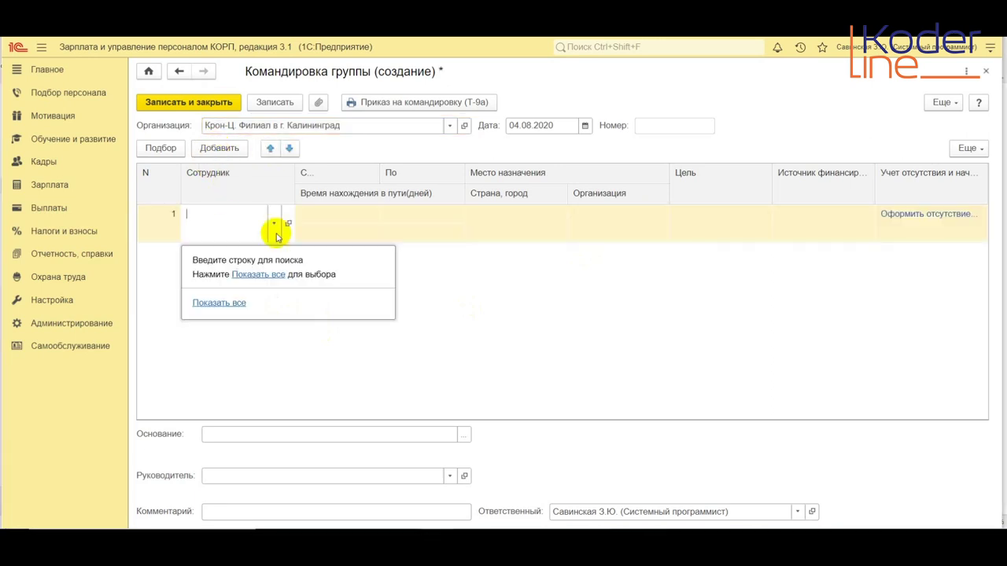
{"action": "left_click", "coordinate": [352, 297]}
{"action": "key", "text": "Escape"}
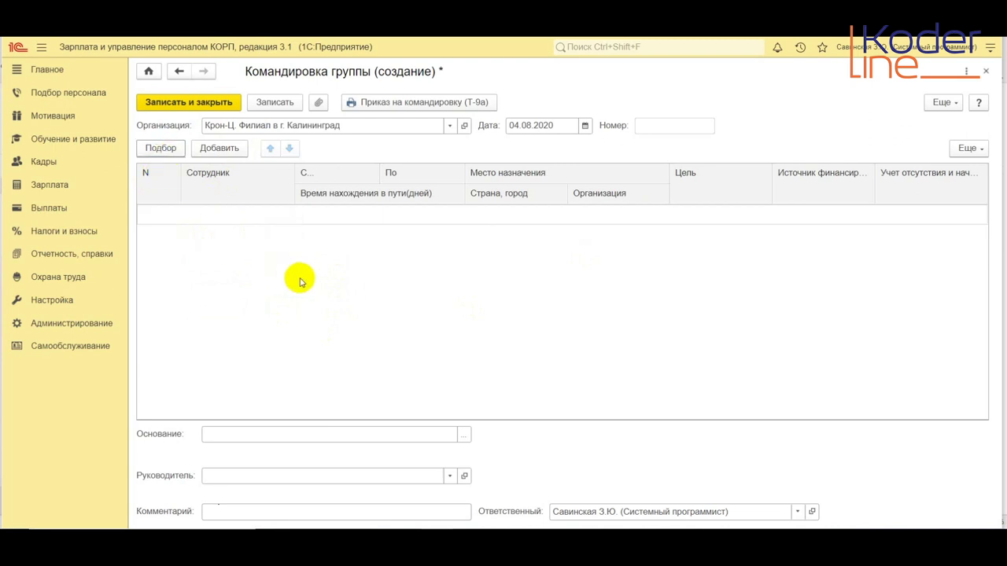
Fill the group trip with two selected employees, the chief accountant and the director, and confirm the selection
{"action": "left_click", "coordinate": [161, 148]}
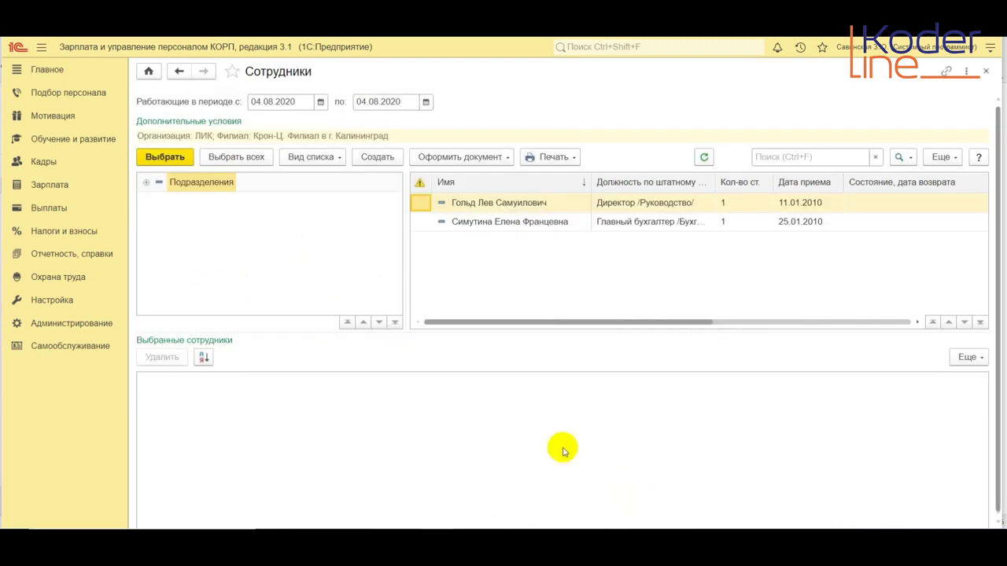
{"action": "double_click", "coordinate": [473, 223]}
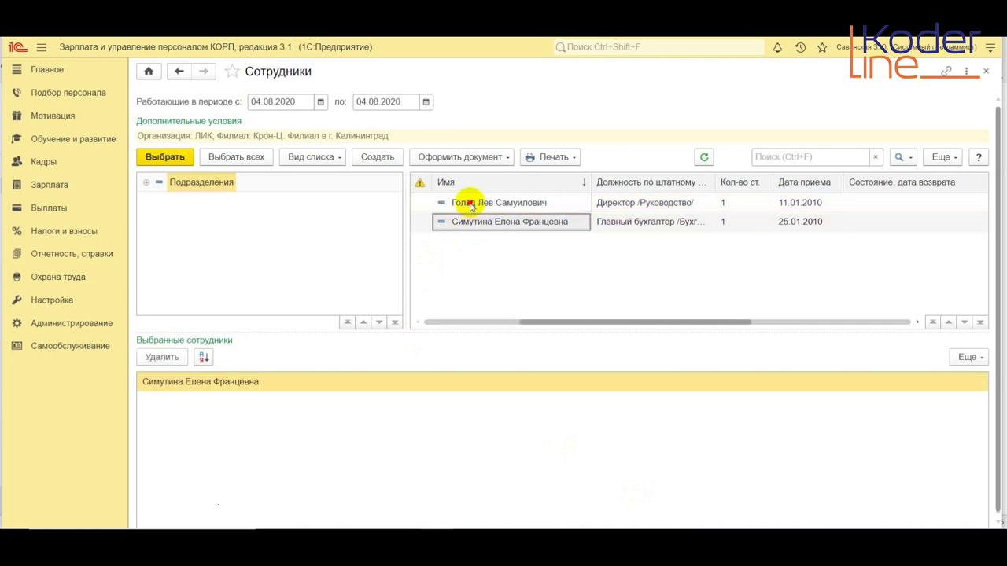
{"action": "double_click", "coordinate": [470, 205]}
{"action": "key", "text": "Escape"}
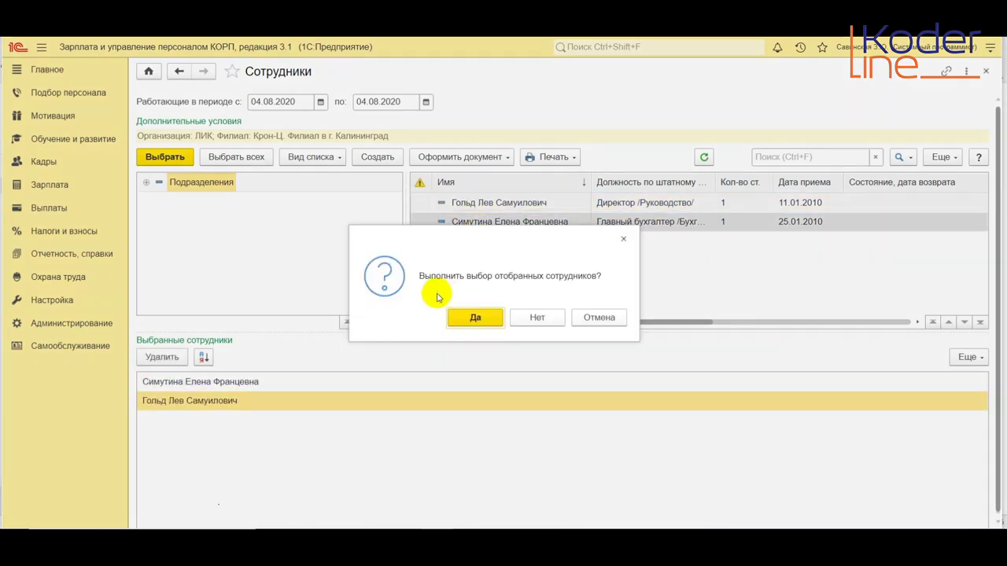
{"action": "left_click", "coordinate": [476, 317]}
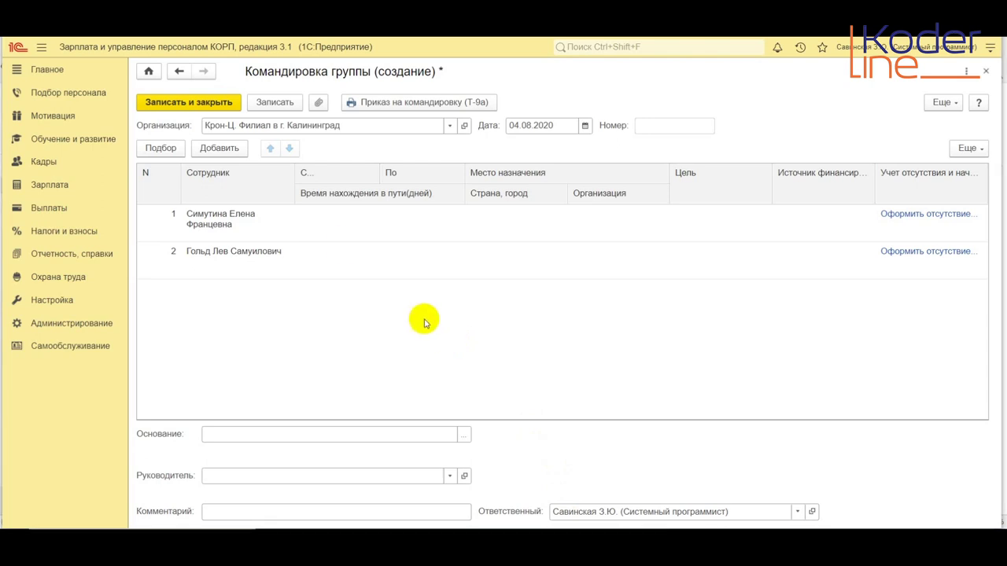
Set the chief accountant's trip period in the first row to 05.08.2020–07.08.2020
{"action": "double_click", "coordinate": [330, 219]}
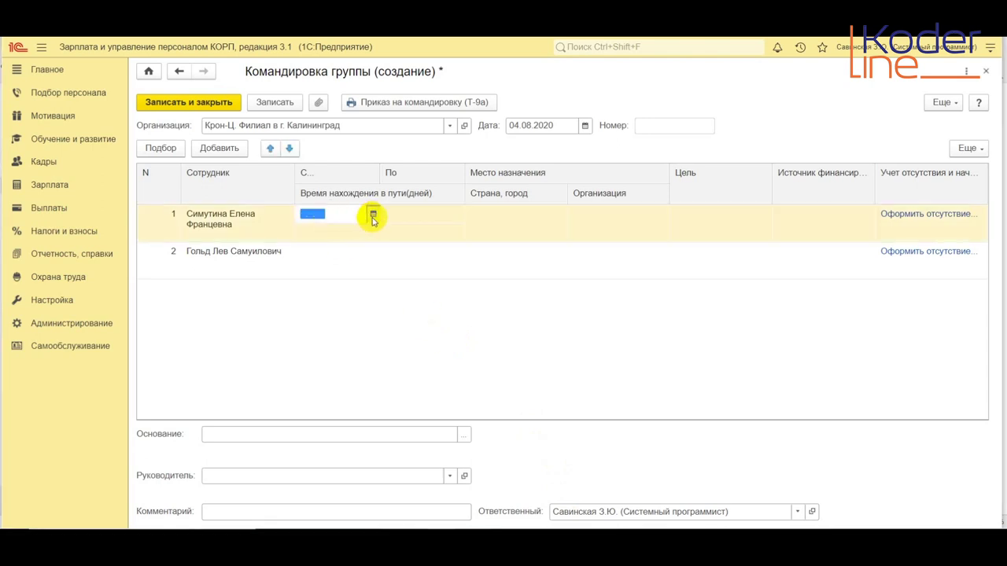
{"action": "left_click", "coordinate": [373, 214]}
{"action": "left_click", "coordinate": [434, 344]}
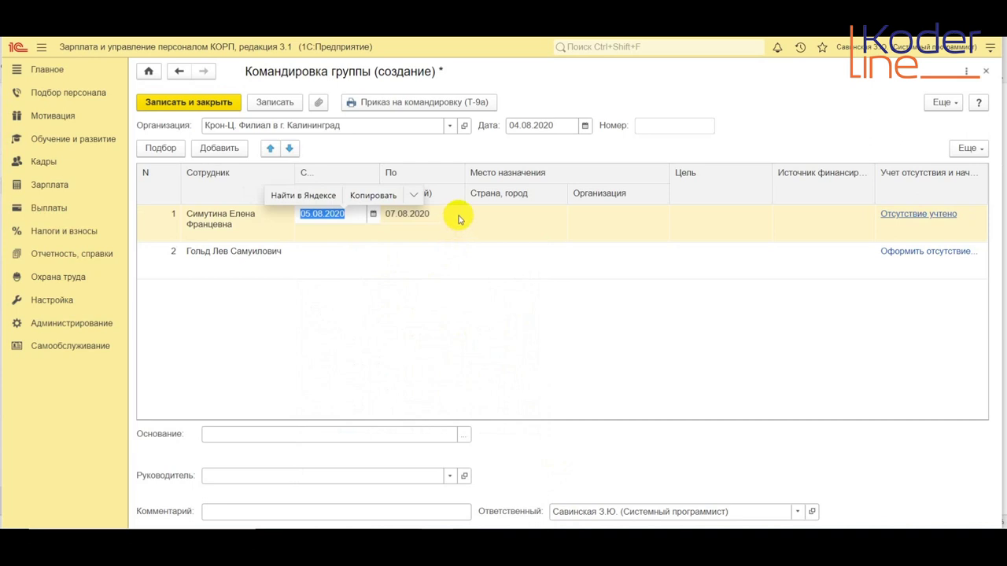
Set the director's trip in the second row to start on 05.08.2020 and end on 07.08.2020
{"action": "left_click", "coordinate": [329, 263]}
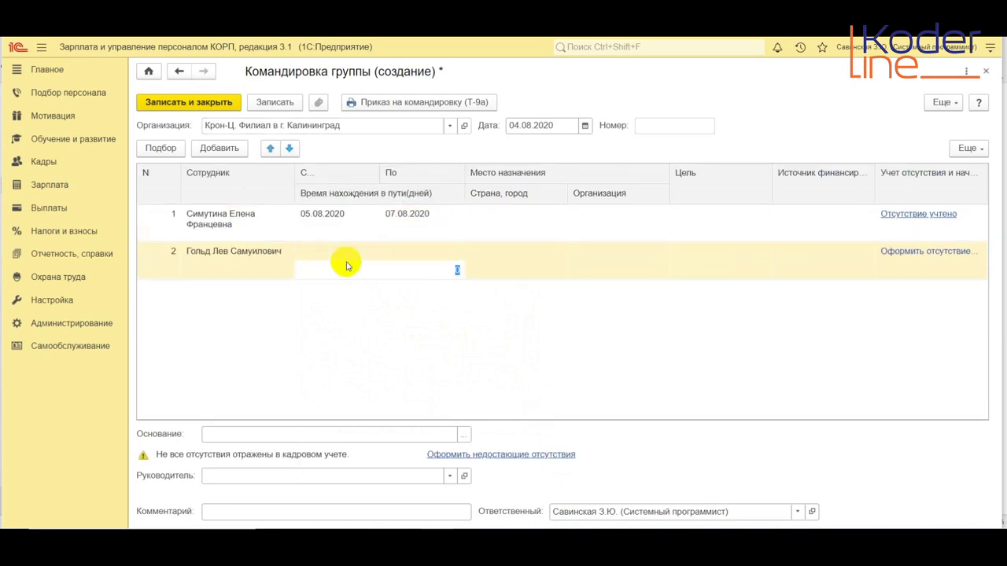
{"action": "double_click", "coordinate": [339, 250]}
{"action": "left_click", "coordinate": [373, 251]}
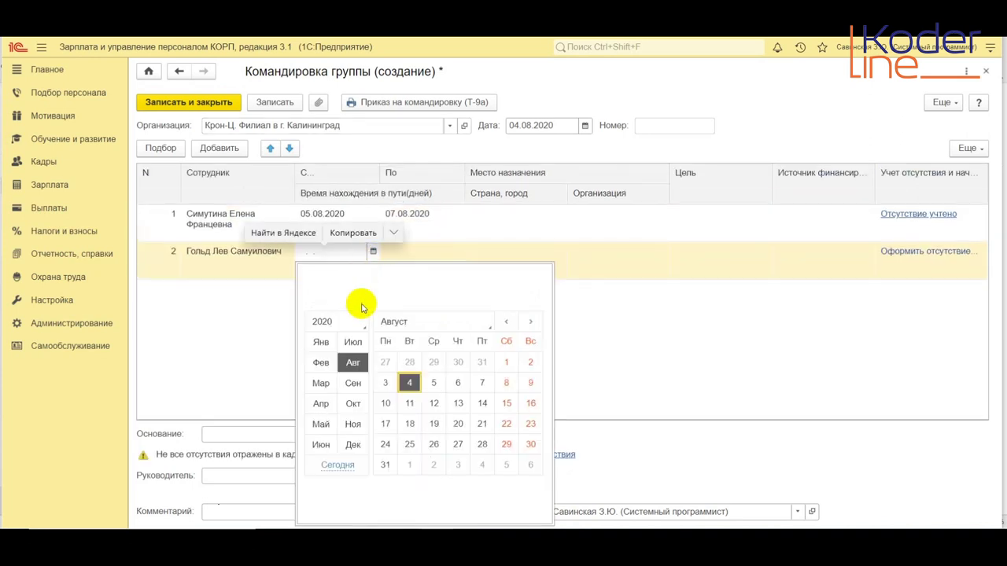
{"action": "left_click", "coordinate": [430, 383]}
{"action": "double_click", "coordinate": [448, 252]}
{"action": "left_click", "coordinate": [458, 251]}
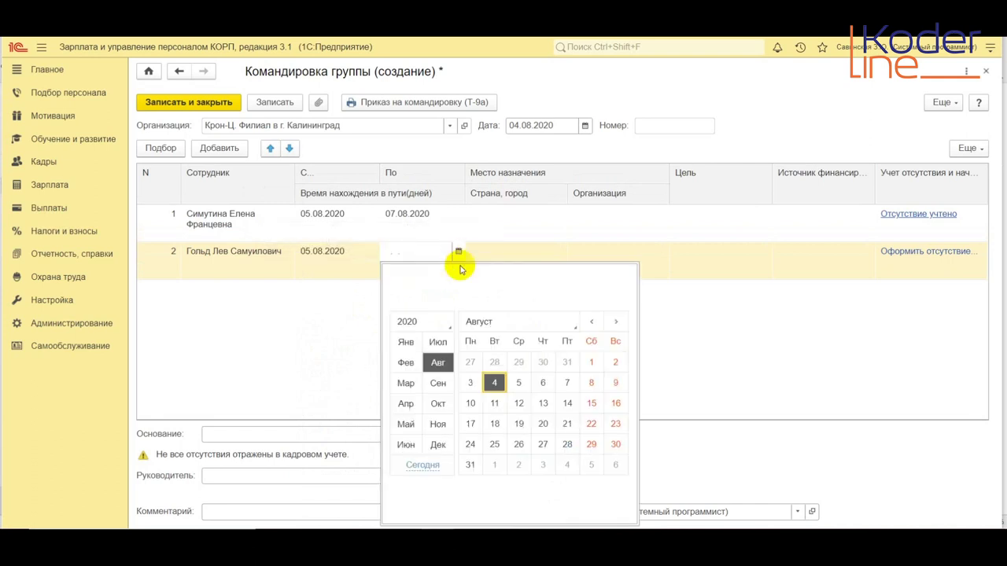
{"action": "left_click", "coordinate": [567, 383]}
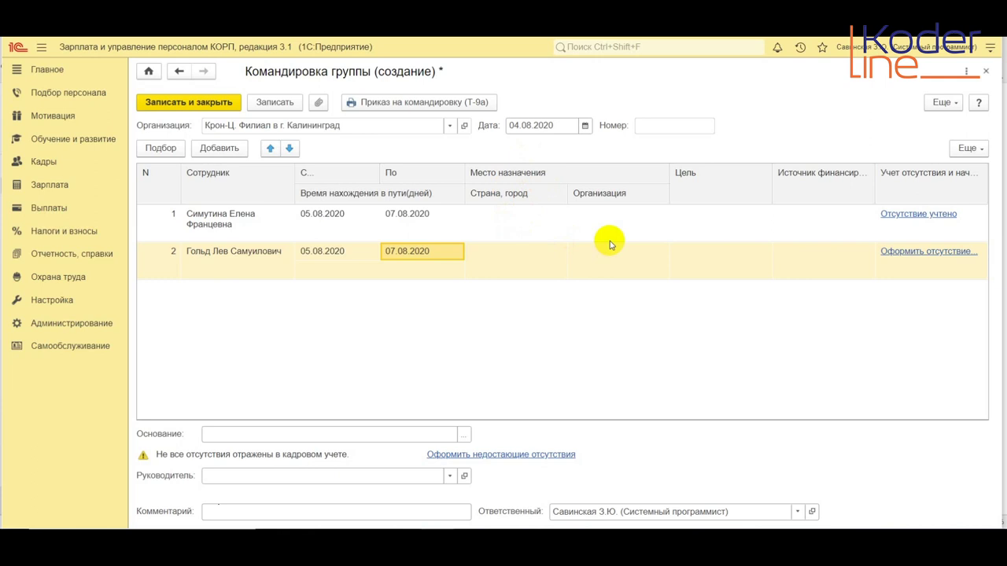
Check the purpose field and the funding source list (За счет средств) for the first employee, and close the list without choosing anything
{"action": "left_click", "coordinate": [732, 237]}
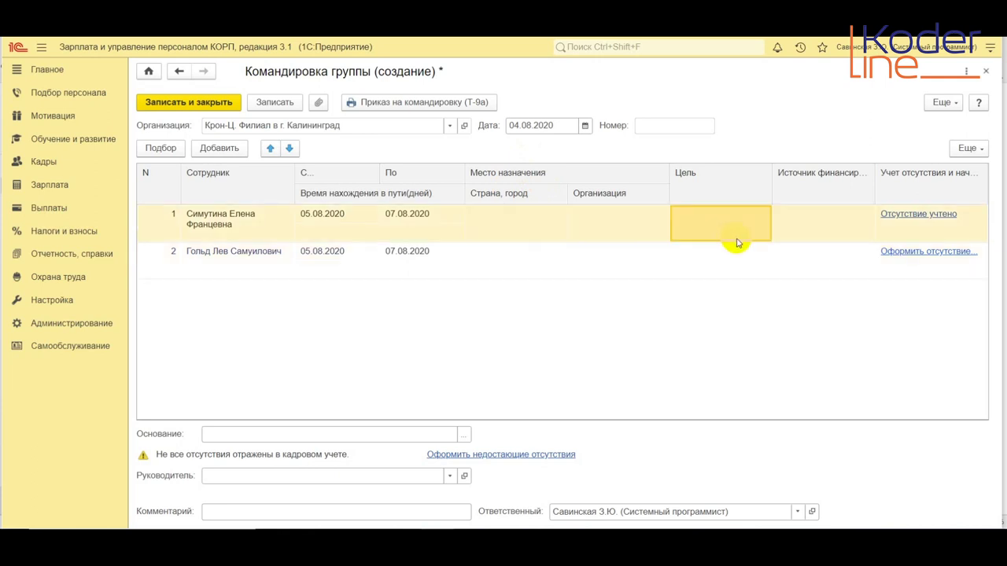
{"action": "left_click", "coordinate": [826, 214]}
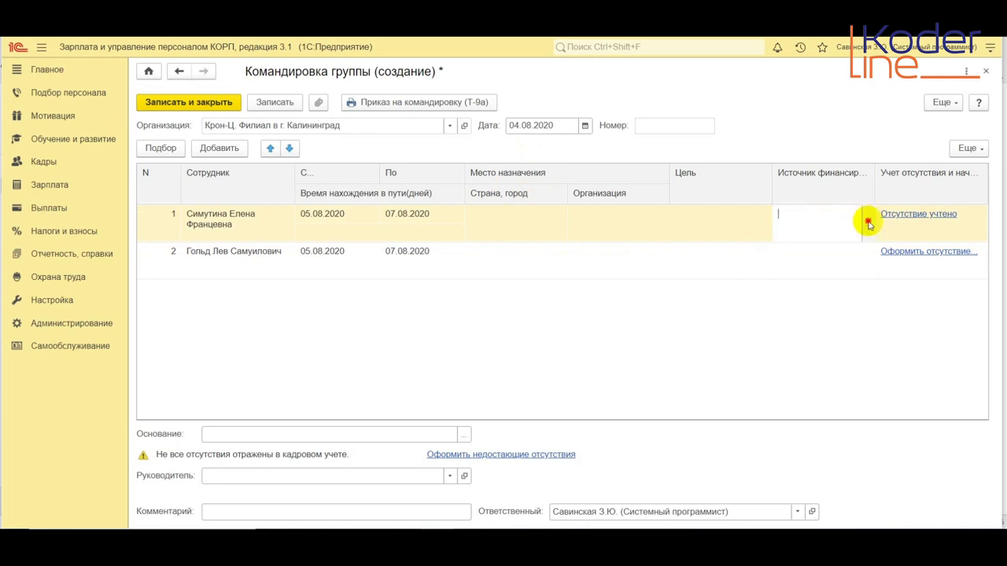
{"action": "left_click", "coordinate": [865, 222]}
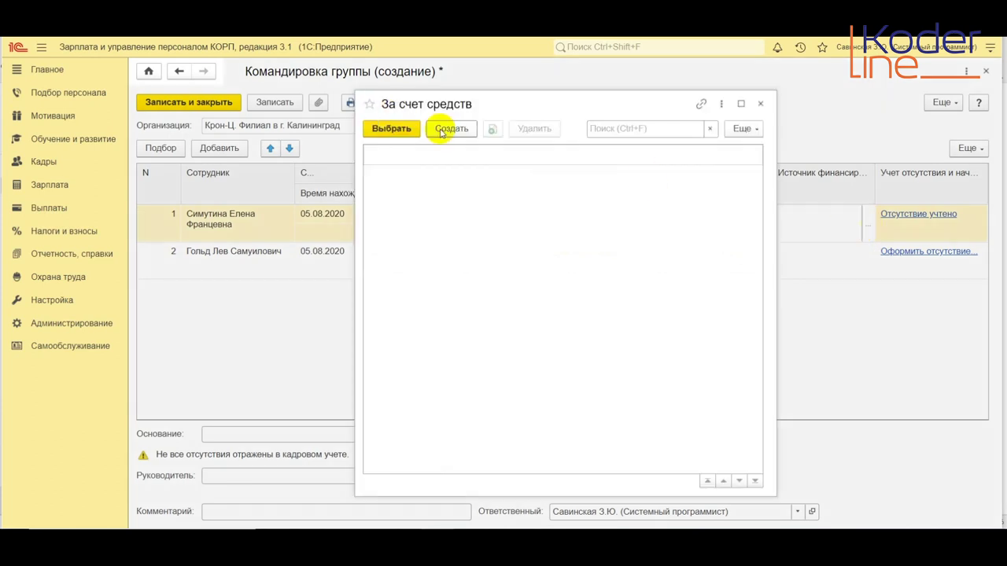
{"action": "key", "text": "Escape"}
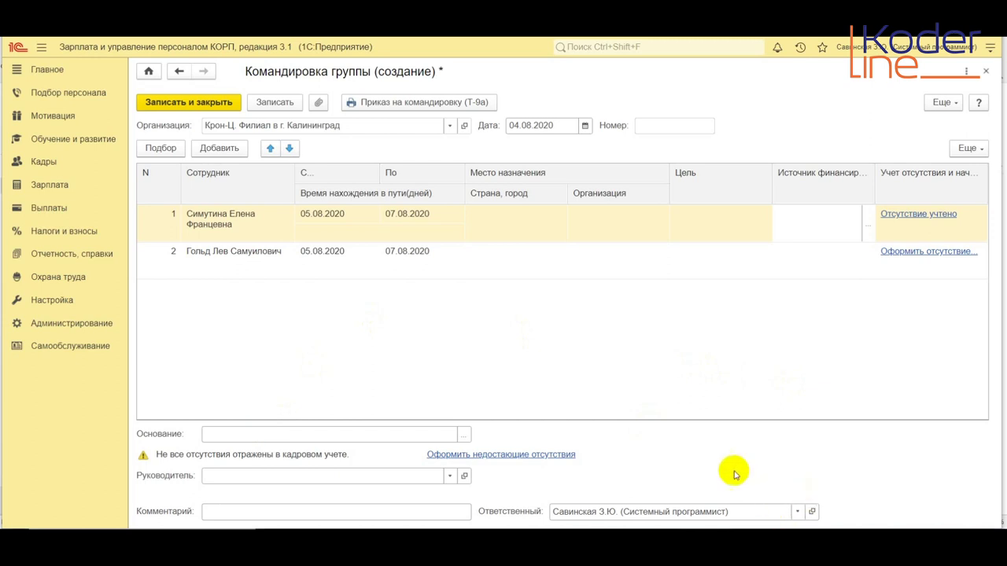
Register the missing absences for the group trip, agreeing to save the document
{"action": "left_click", "coordinate": [534, 456]}
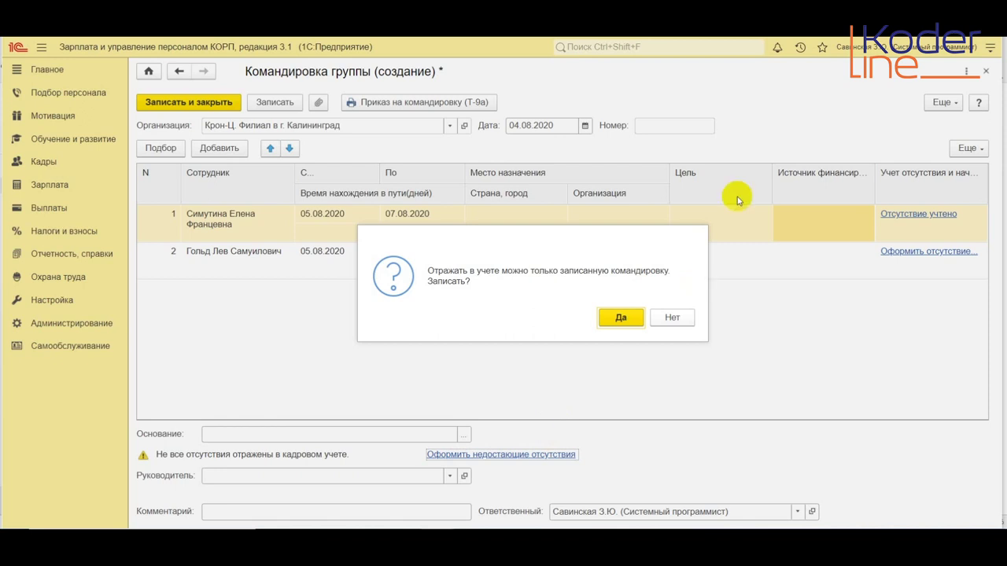
{"action": "left_click", "coordinate": [597, 324]}
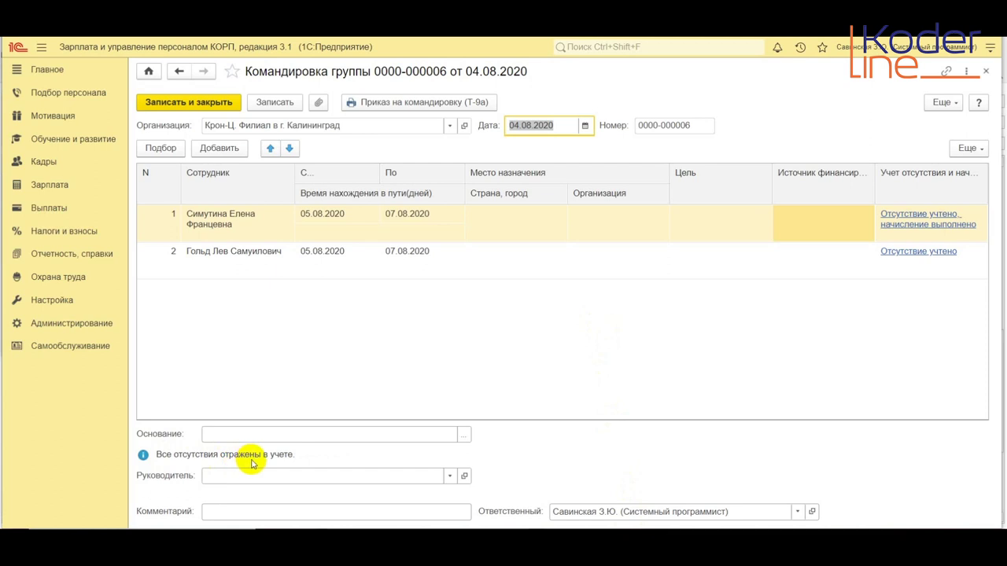
Create the trip basis Работа and choose it as the Основание, and generate the printed order Приказ на командировку (Т-9а)
{"action": "left_click", "coordinate": [465, 436]}
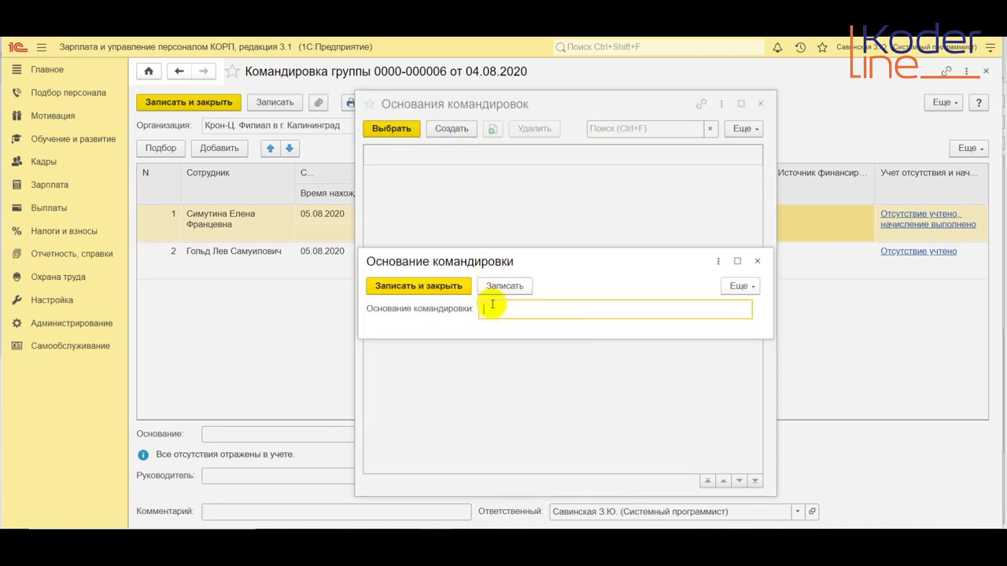
{"action": "type", "text": "Работа"}
{"action": "left_click", "coordinate": [413, 286]}
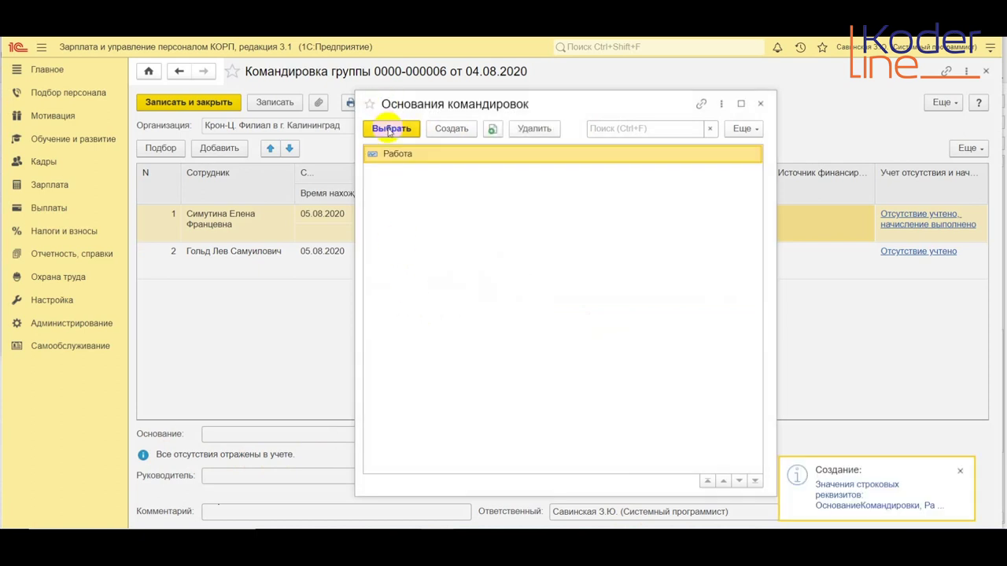
{"action": "key", "text": "Return"}
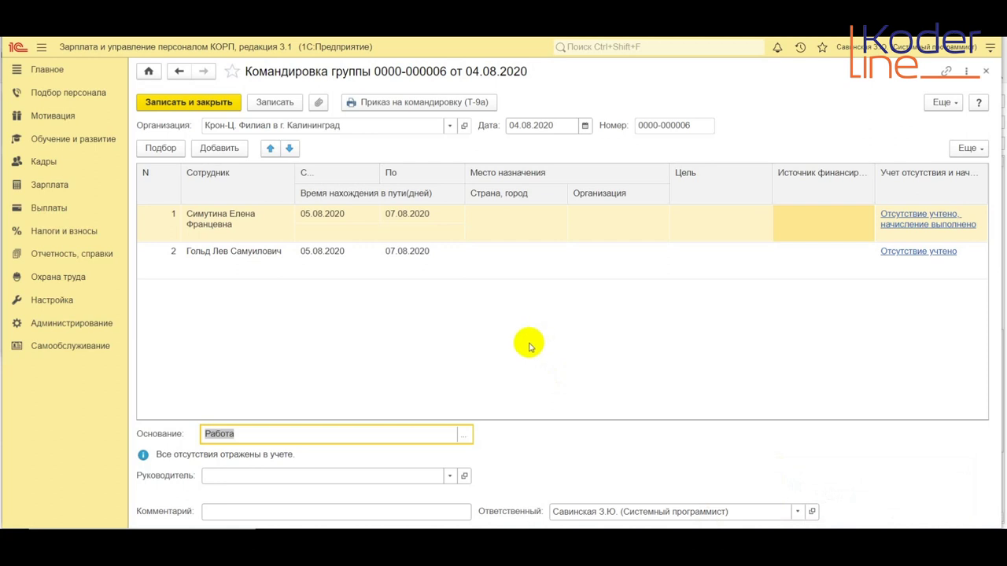
{"action": "left_click", "coordinate": [414, 104]}
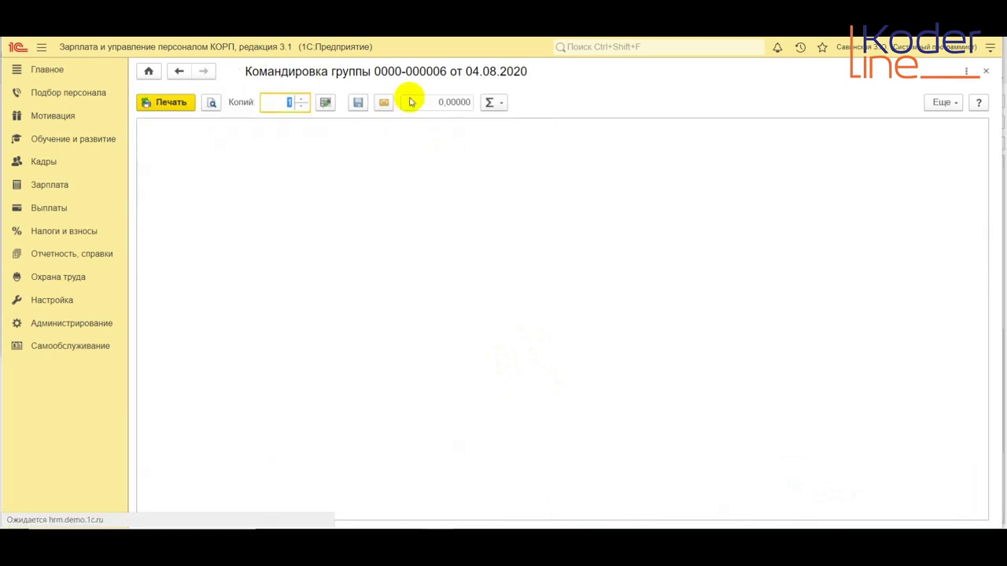